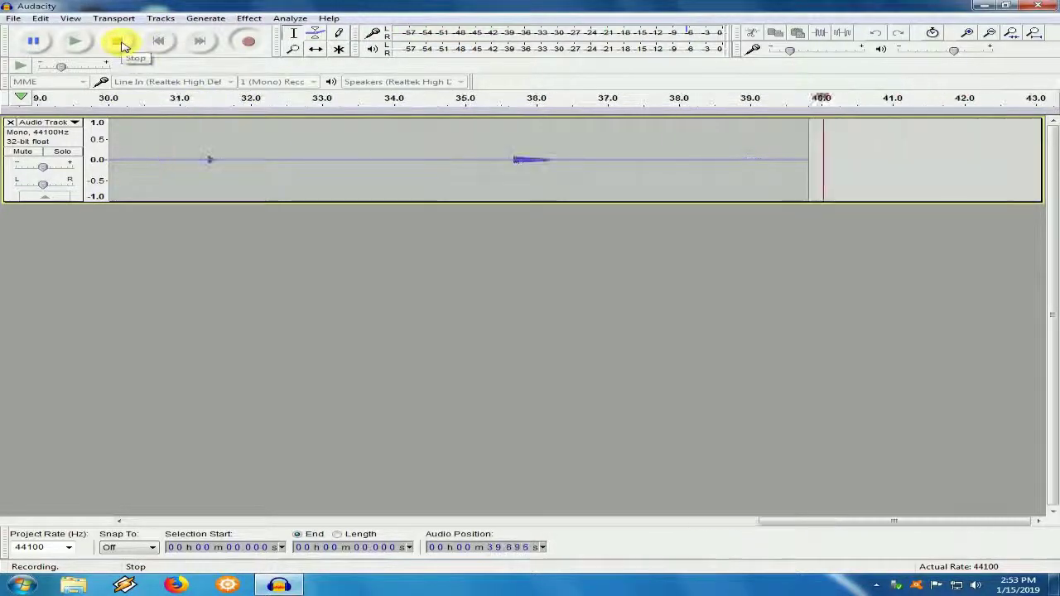
Stop the recording and delete the first 21.2 seconds of the audio track.
{"action": "left_click", "coordinate": [122, 45]}
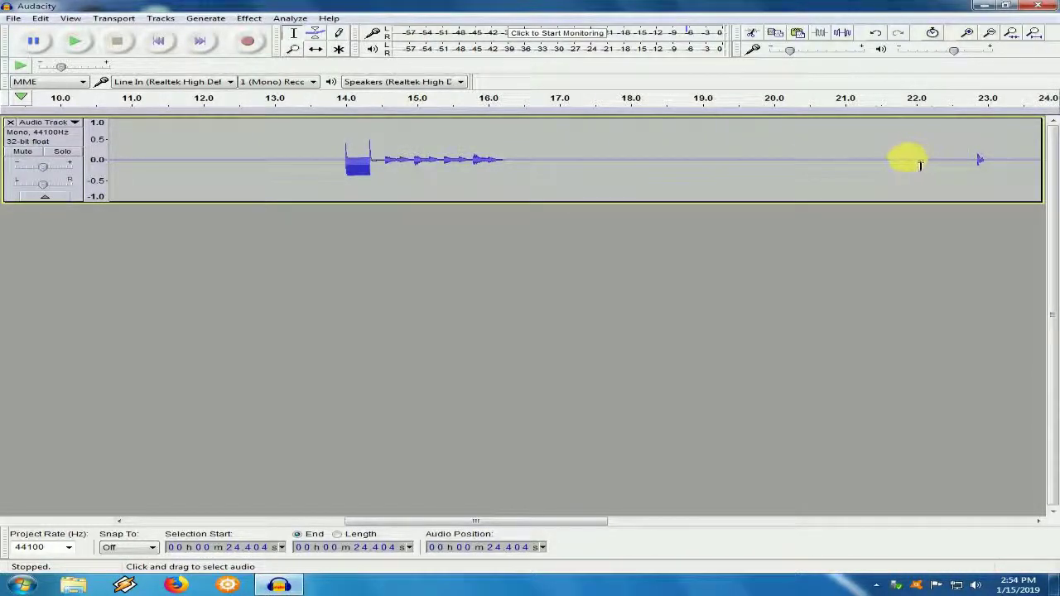
{"action": "left_click_drag", "start_coordinate": [858, 166], "coordinate": [14, 178]}
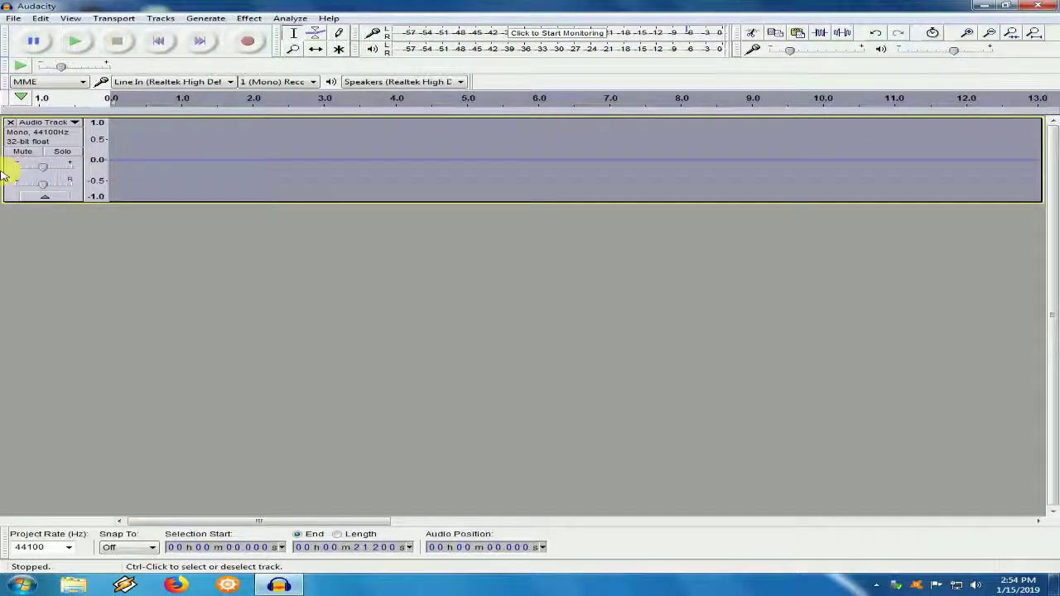
{"action": "key", "text": "Delete"}
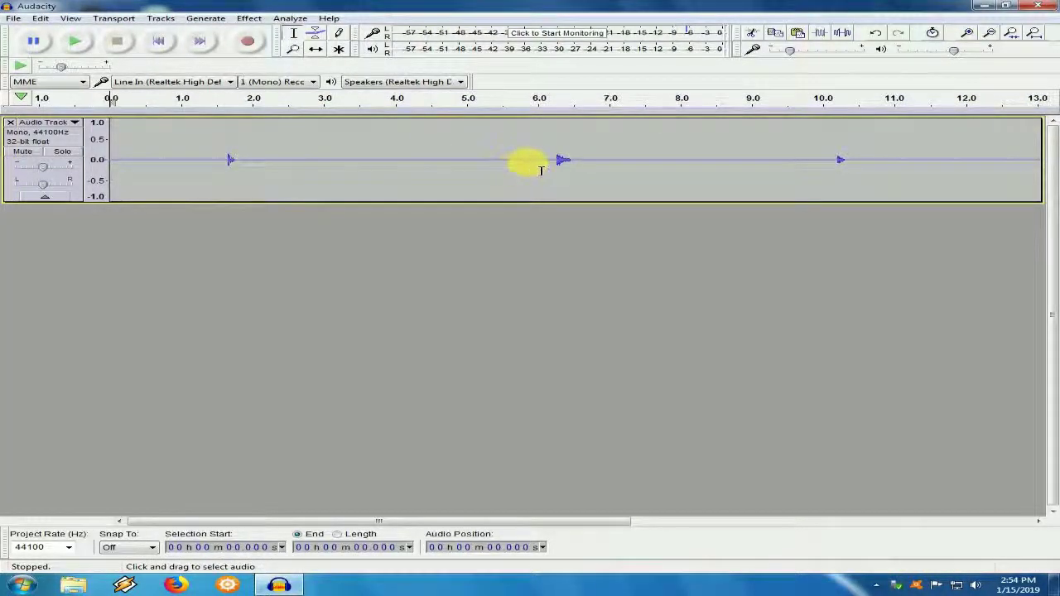
Capture a Noise Reduction profile from the silent stretch between about 3.34 and 5.86 seconds.
{"action": "left_click_drag", "start_coordinate": [530, 171], "coordinate": [350, 169]}
{"action": "left_click", "coordinate": [247, 19]}
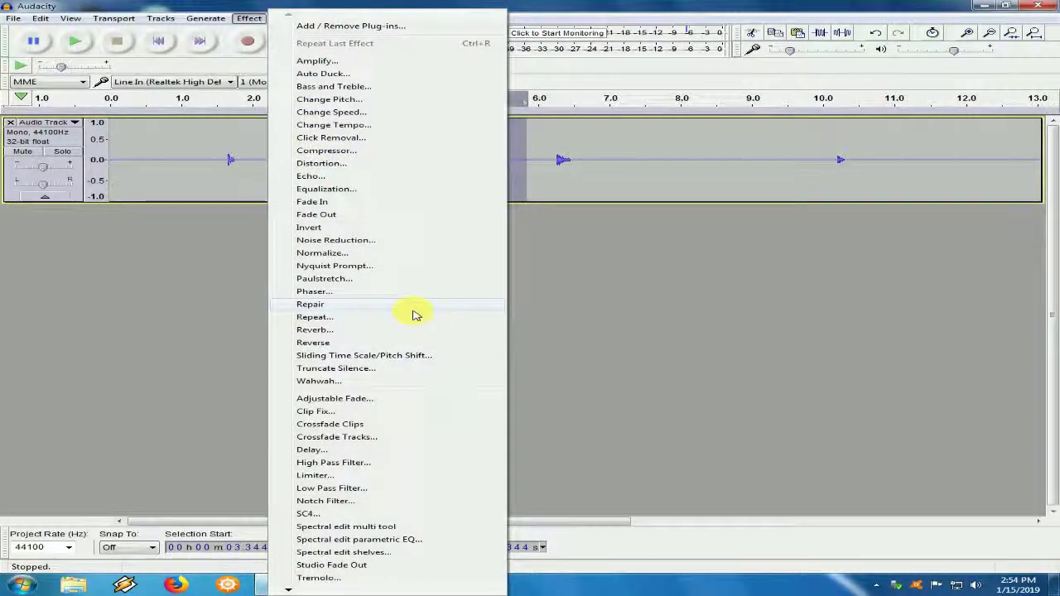
{"action": "left_click", "coordinate": [352, 242]}
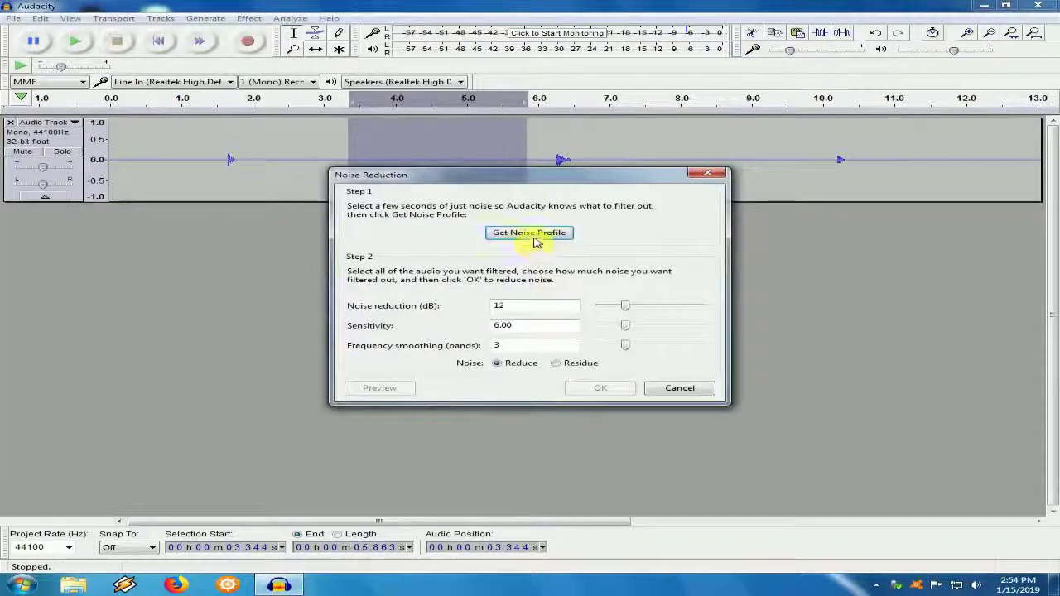
{"action": "left_click", "coordinate": [532, 241]}
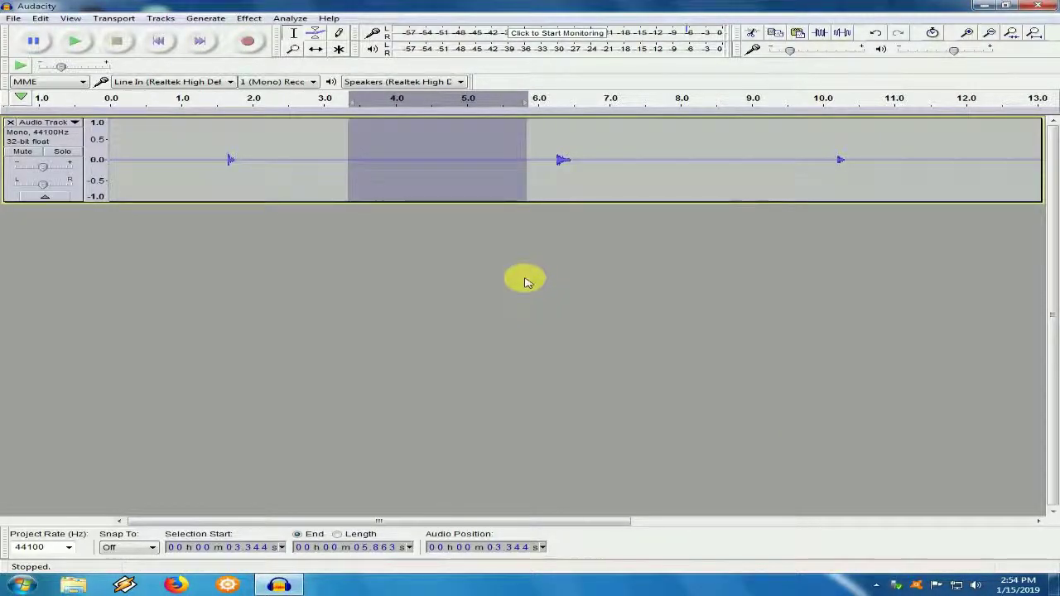
Apply Noise Reduction to the whole track with 12 dB reduction, sensitivity 6.00 and 3 frequency smoothing bands.
{"action": "key", "text": "ctrl+a"}
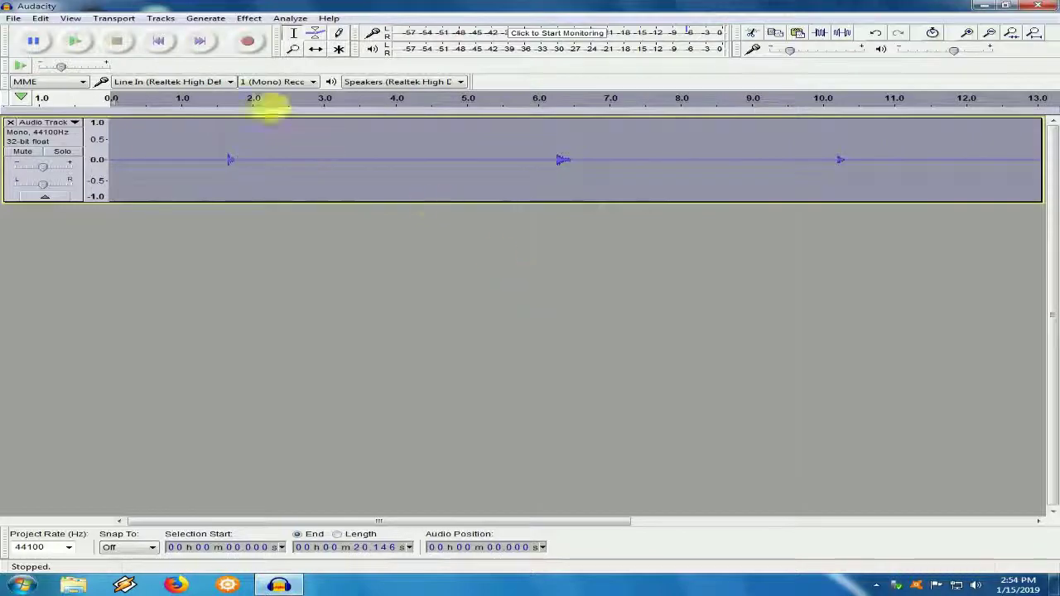
{"action": "left_click", "coordinate": [249, 18]}
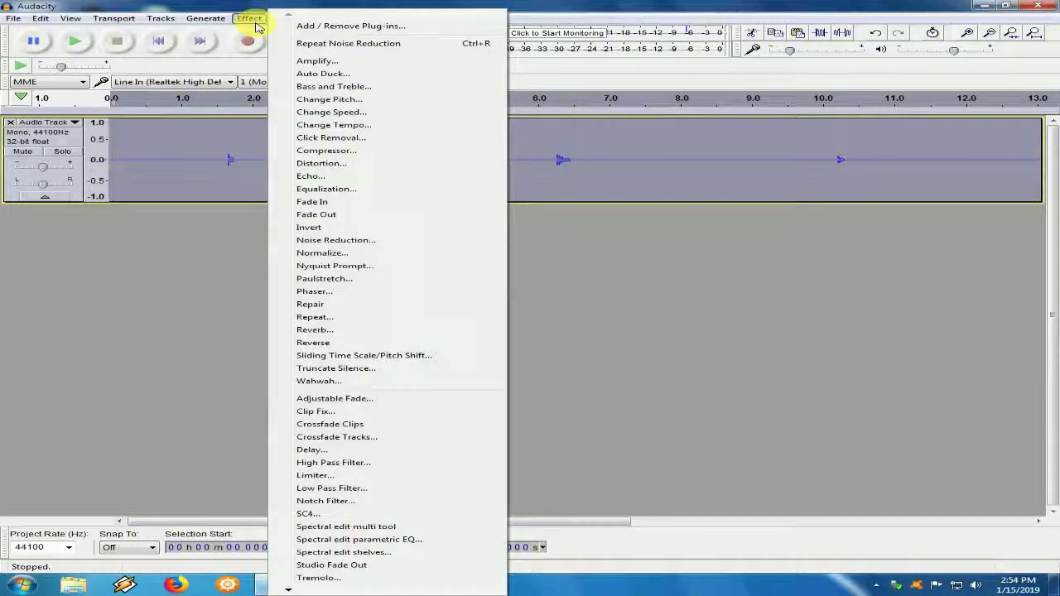
{"action": "left_click", "coordinate": [354, 241]}
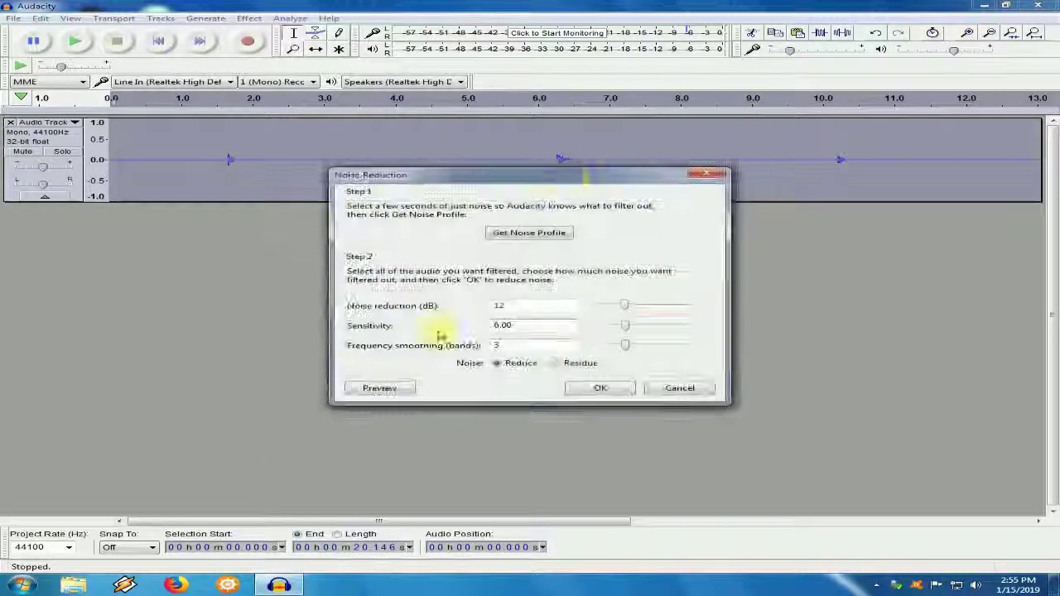
{"action": "left_click", "coordinate": [599, 388]}
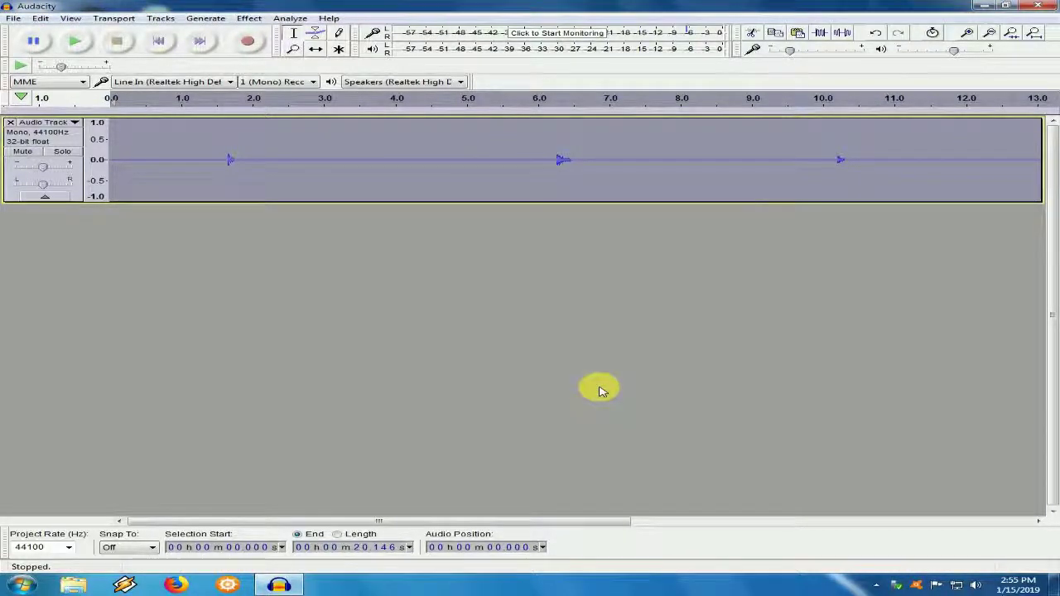
Play the noise-reduced track from about 2 seconds, just after the first hit, and stop playback.
{"action": "left_click", "coordinate": [256, 166]}
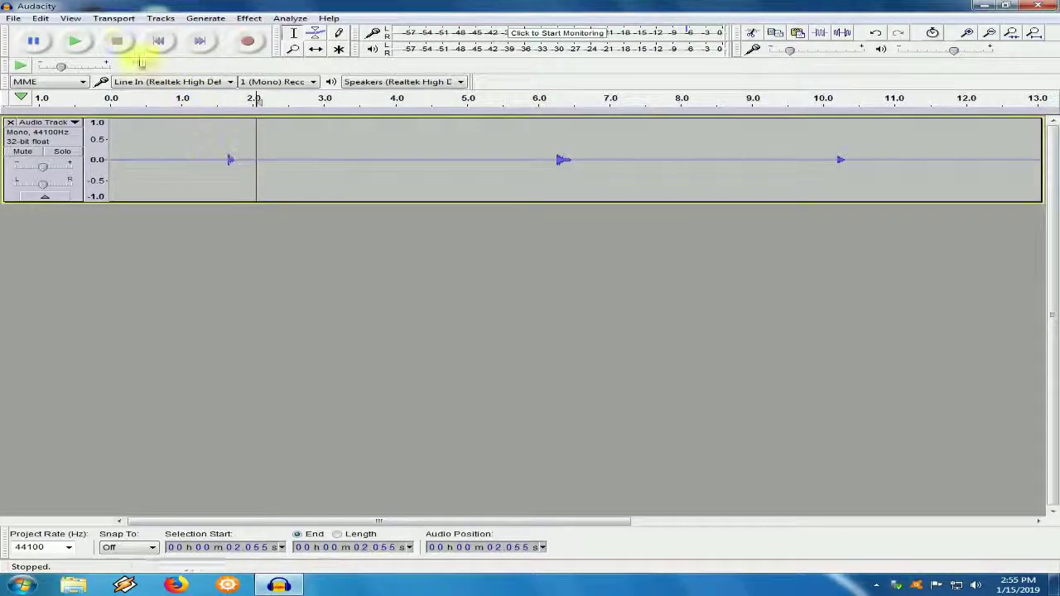
{"action": "left_click", "coordinate": [68, 42]}
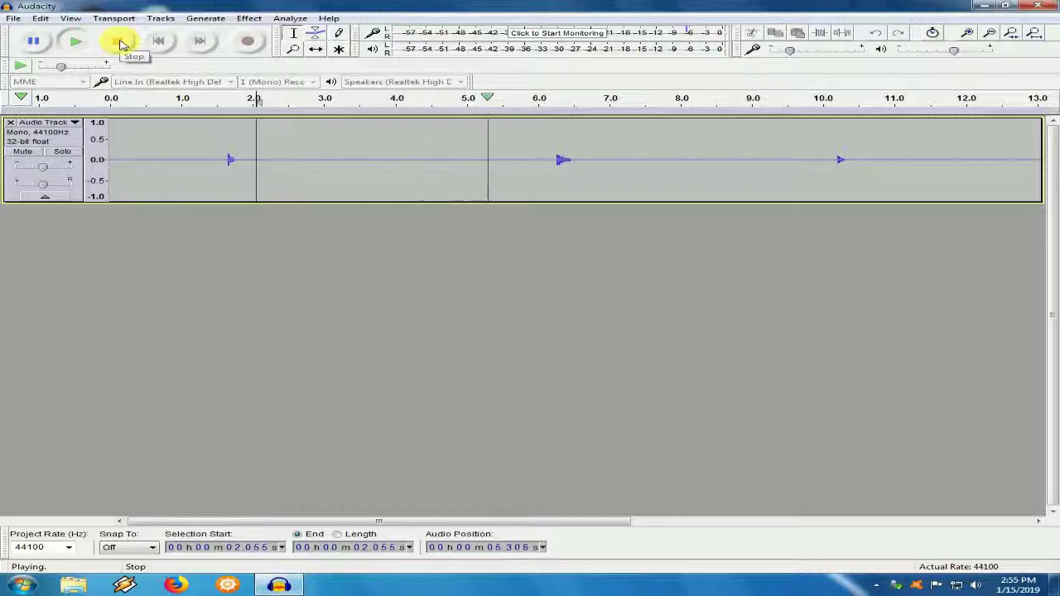
{"action": "left_click", "coordinate": [119, 42]}
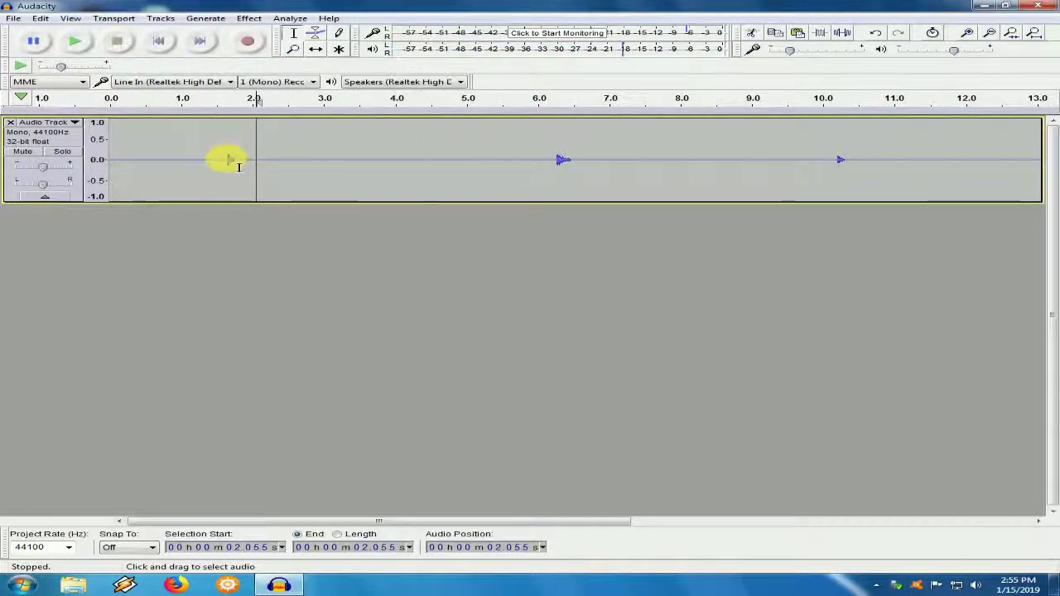
Delete the silence before the first hit, from the track start to about 1.66 seconds.
{"action": "left_click", "coordinate": [228, 162]}
{"action": "left_click", "coordinate": [968, 33]}
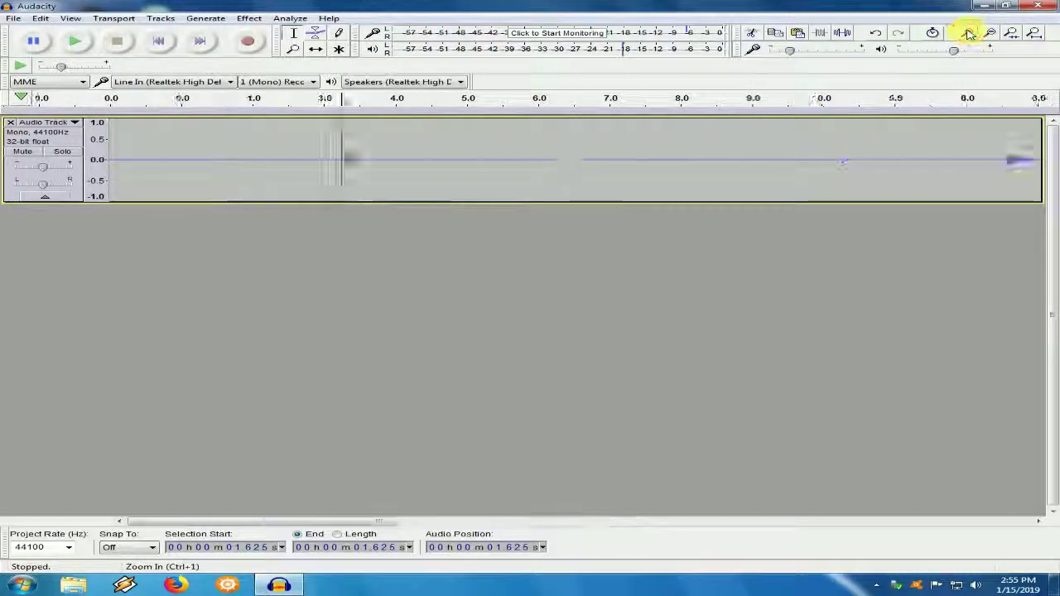
{"action": "left_click", "coordinate": [969, 33]}
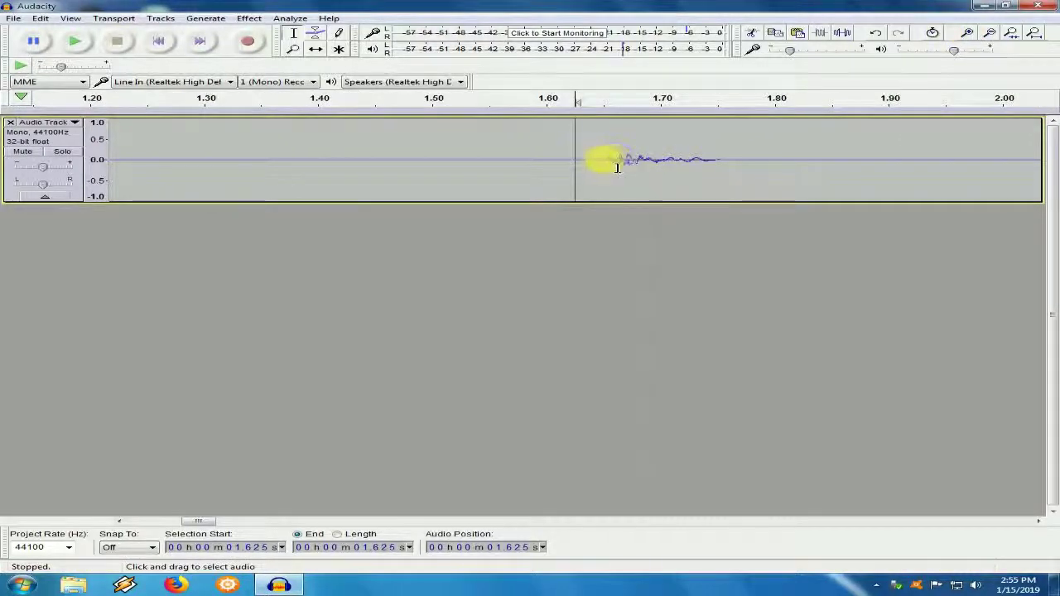
{"action": "left_click_drag", "start_coordinate": [614, 166], "coordinate": [12, 143]}
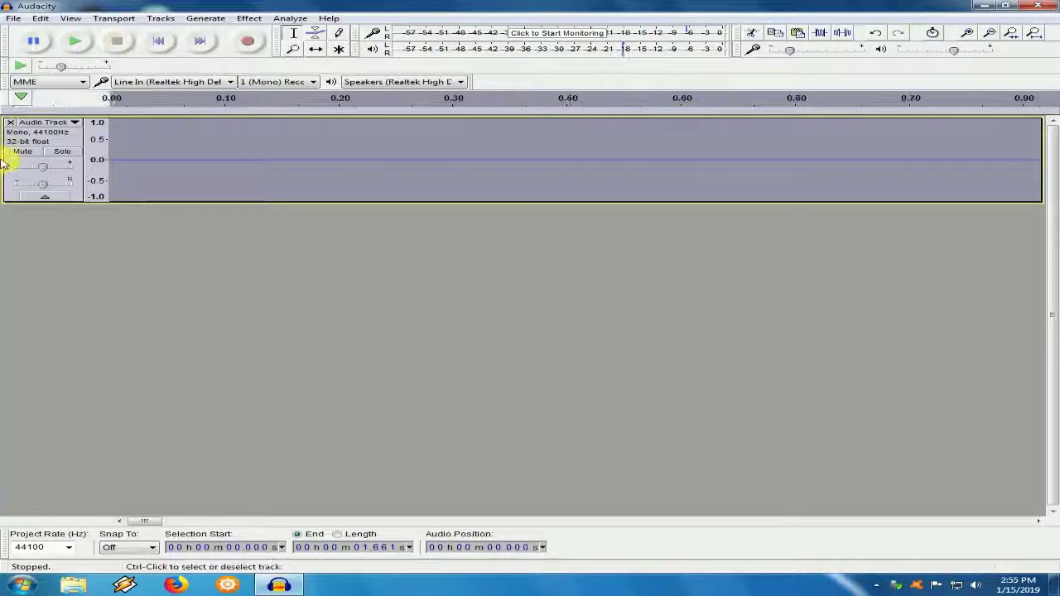
{"action": "left_click", "coordinate": [94, 217]}
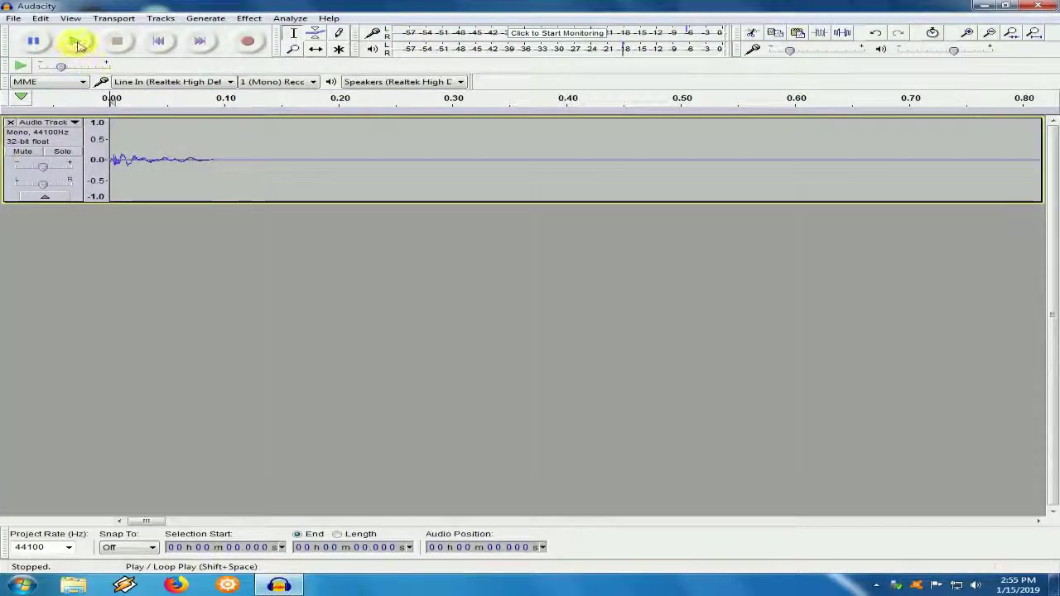
Play the trimmed hit twice from the start of the track to check its attack.
{"action": "left_click", "coordinate": [75, 41]}
{"action": "left_click", "coordinate": [116, 43]}
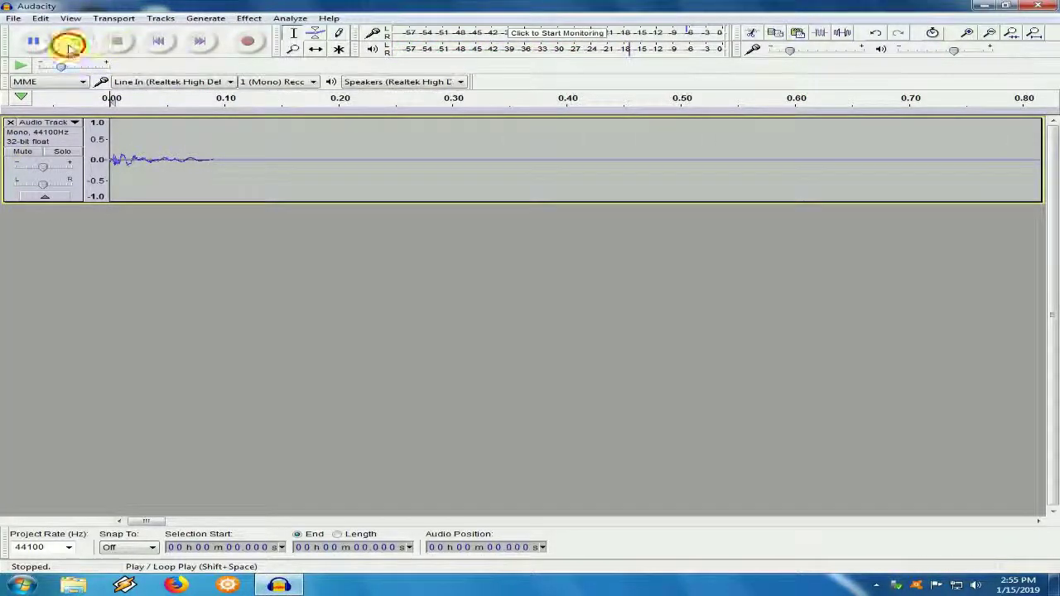
{"action": "left_click", "coordinate": [73, 42]}
{"action": "left_click", "coordinate": [116, 42]}
Select about the first 0.52 seconds of the track, containing the first hit, and play the selection repeatedly.
{"action": "key", "text": "ctrl+3"}
{"action": "key", "text": "ctrl+3"}
{"action": "key", "text": "ctrl+3"}
{"action": "left_click_drag", "start_coordinate": [253, 184], "coordinate": [42, 171]}
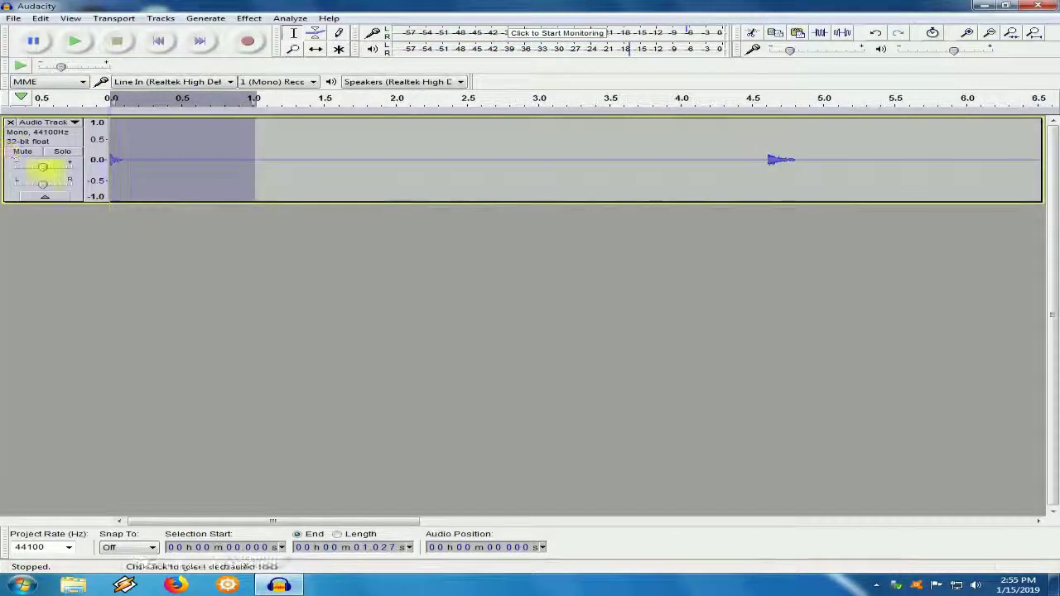
{"action": "left_click_drag", "start_coordinate": [253, 184], "coordinate": [186, 195]}
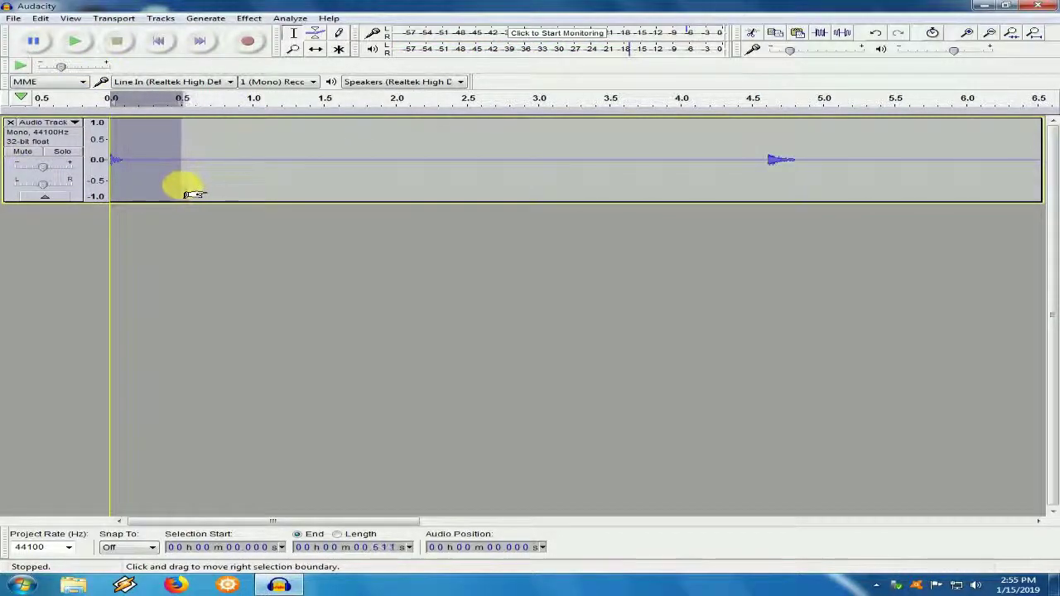
{"action": "left_click", "coordinate": [74, 41]}
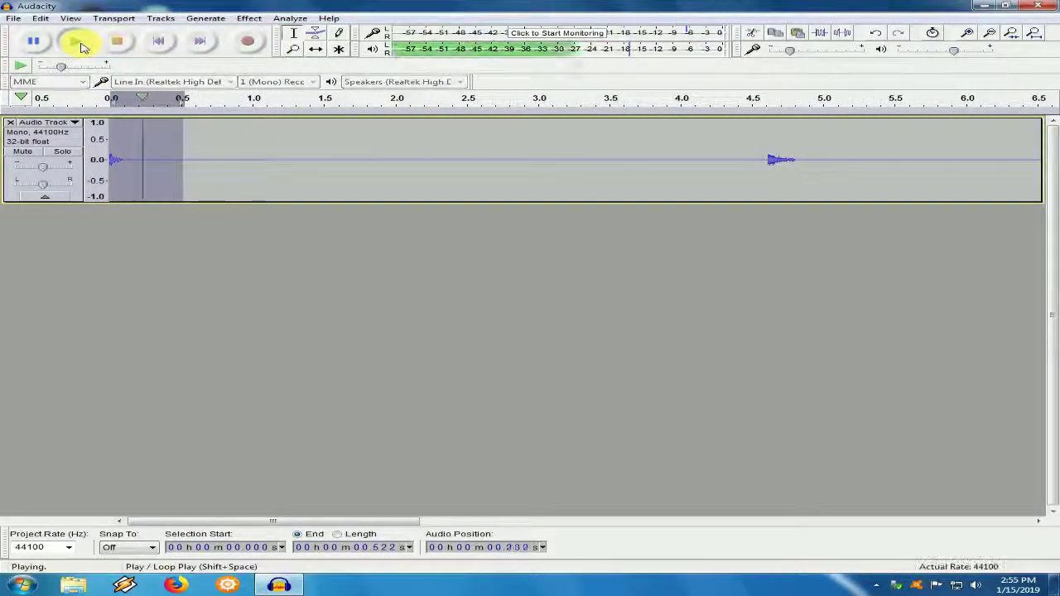
{"action": "left_click", "coordinate": [81, 46]}
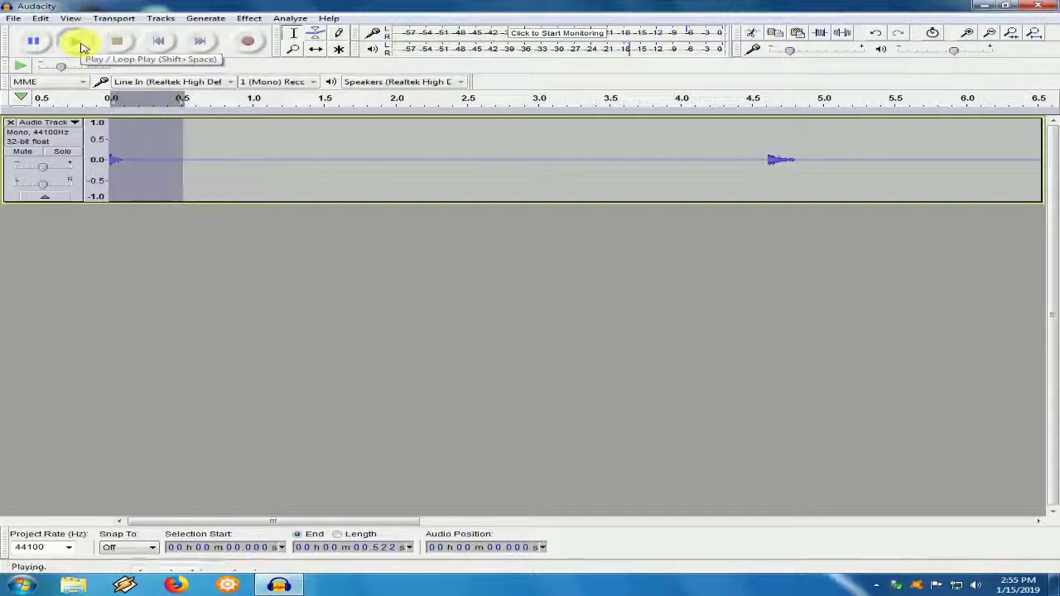
{"action": "left_click", "coordinate": [81, 46]}
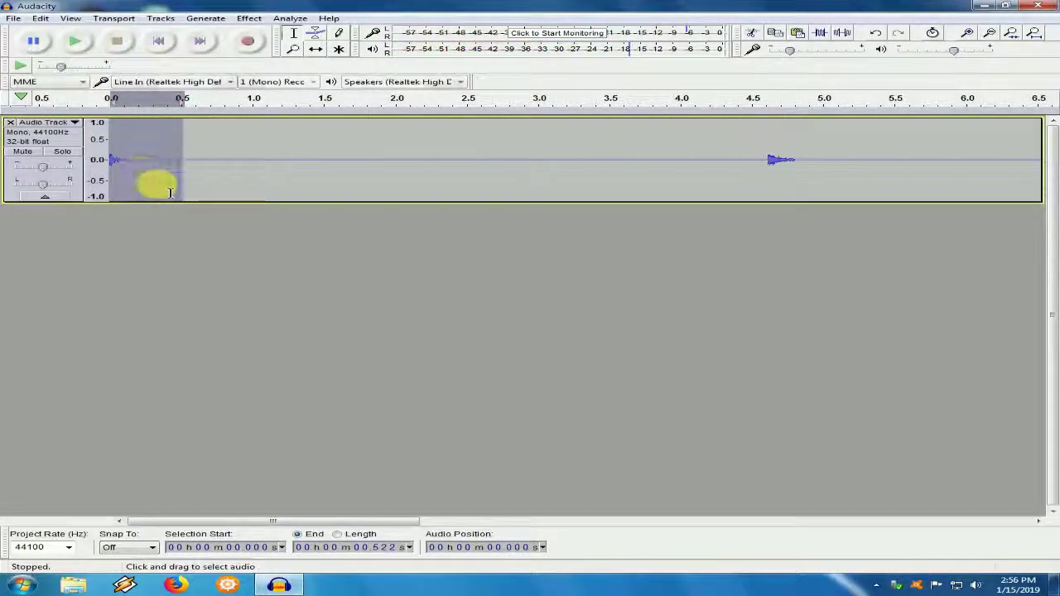
Shorten the selection around the first hit to end at about 0.313 seconds and copy it.
{"action": "left_click_drag", "start_coordinate": [192, 193], "coordinate": [158, 186]}
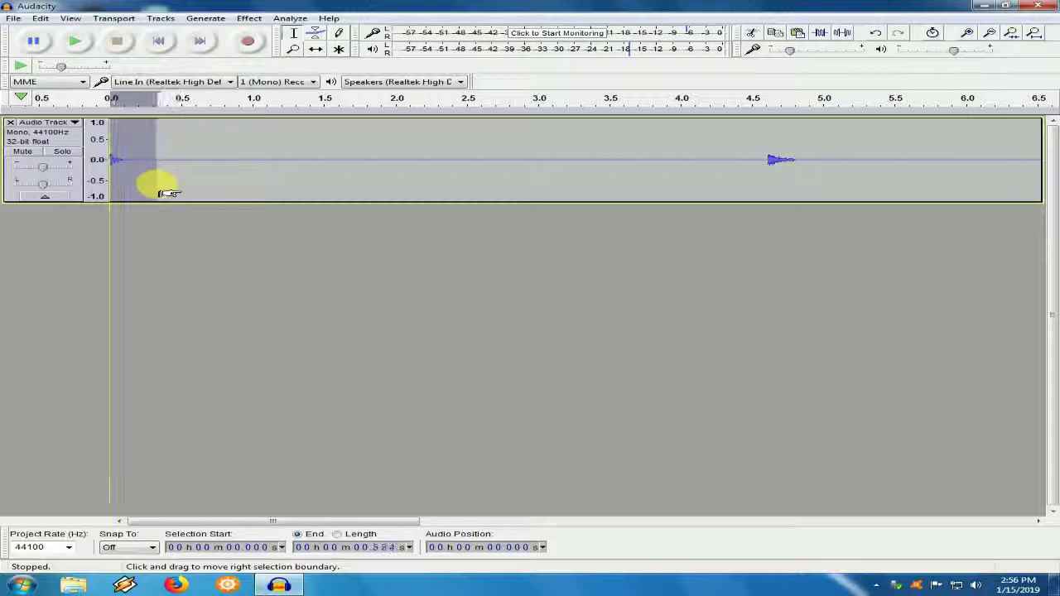
{"action": "left_click", "coordinate": [39, 18]}
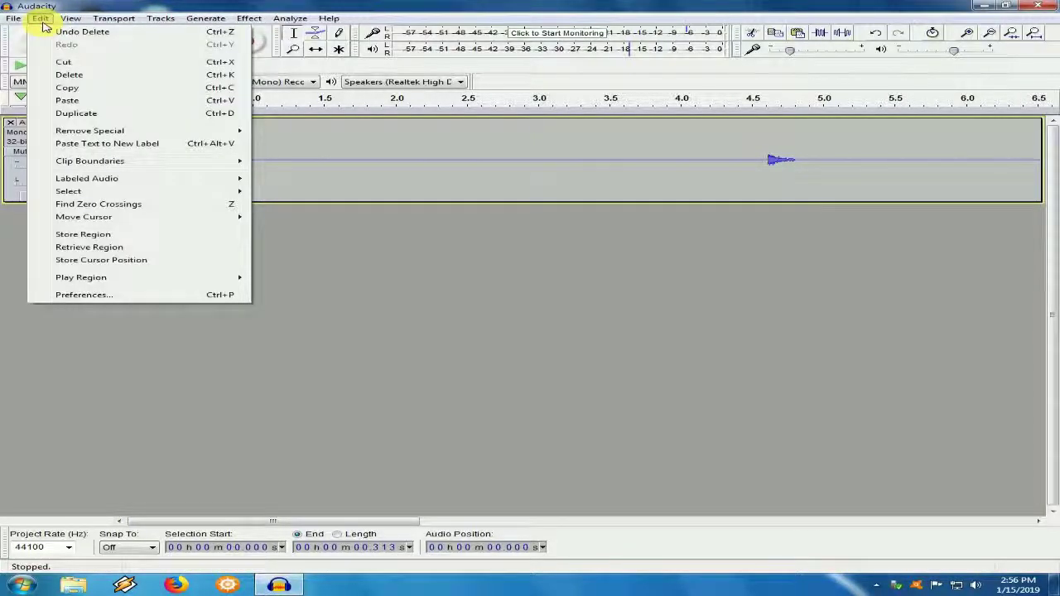
{"action": "left_click", "coordinate": [66, 89]}
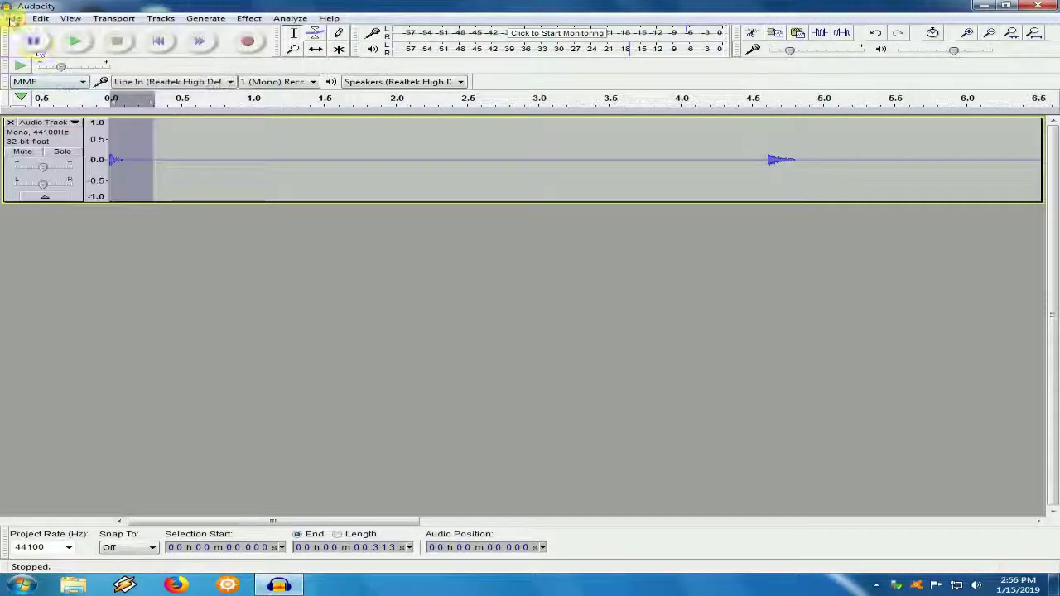
Create a new project and paste the copied hit into it.
{"action": "left_click", "coordinate": [13, 18]}
{"action": "left_click", "coordinate": [16, 33]}
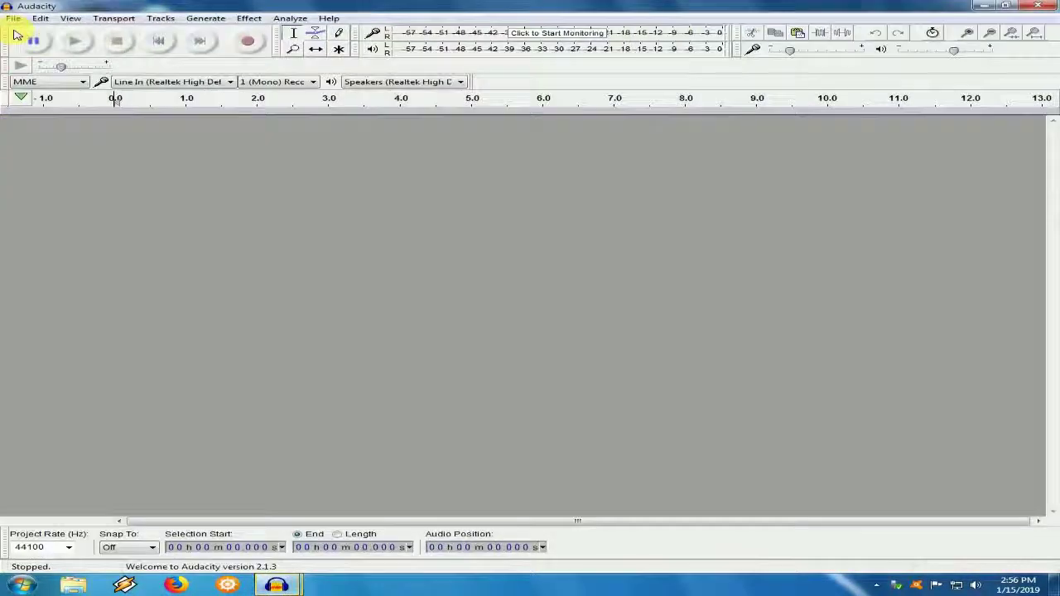
{"action": "left_click", "coordinate": [38, 19]}
{"action": "left_click", "coordinate": [69, 100]}
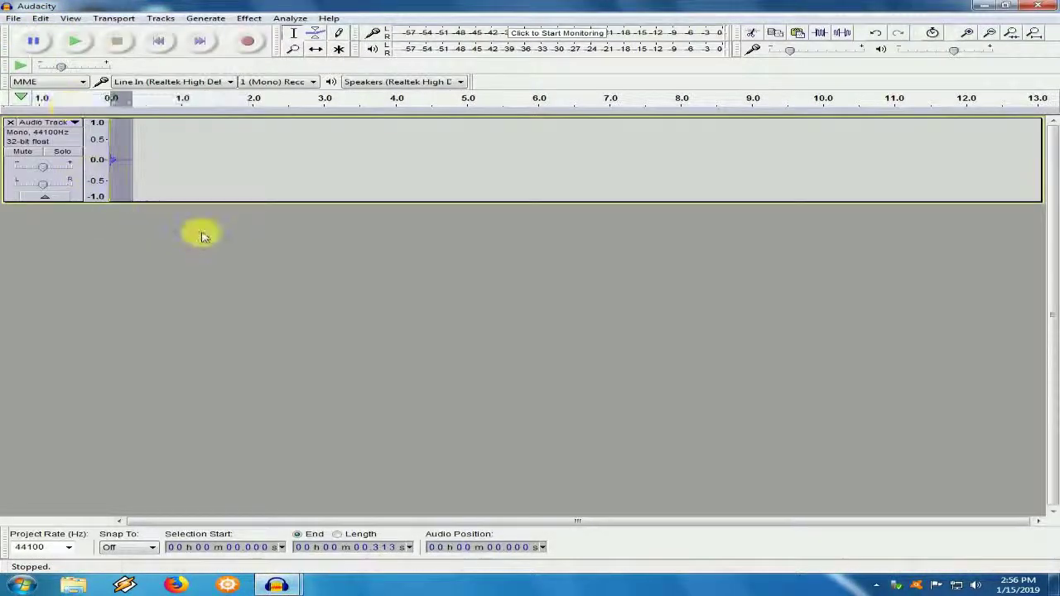
Amplify the pasted hit to a new peak amplitude of -.1 dB.
{"action": "left_click", "coordinate": [249, 18]}
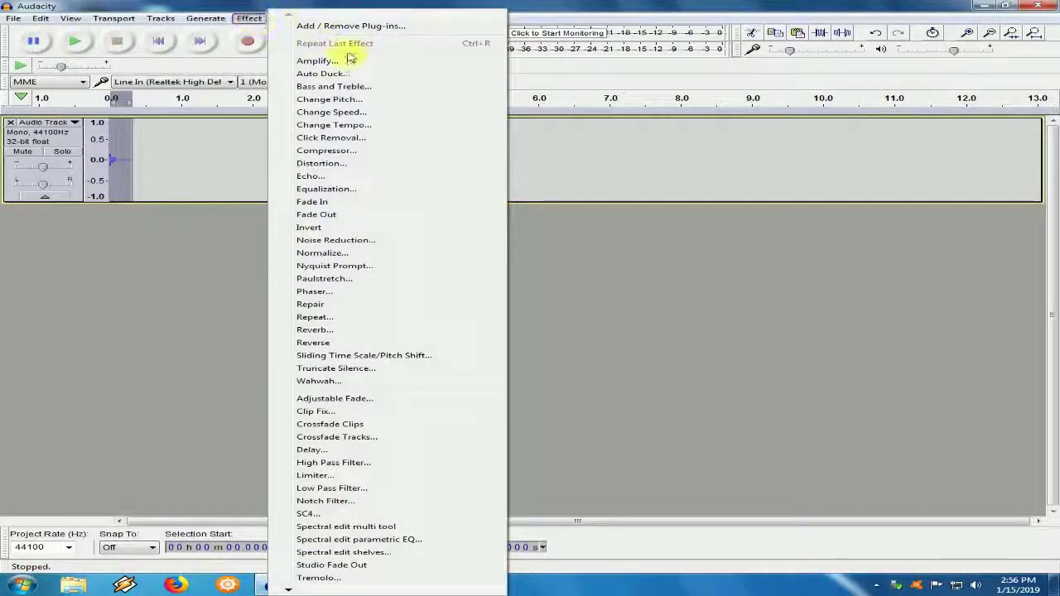
{"action": "left_click", "coordinate": [298, 61]}
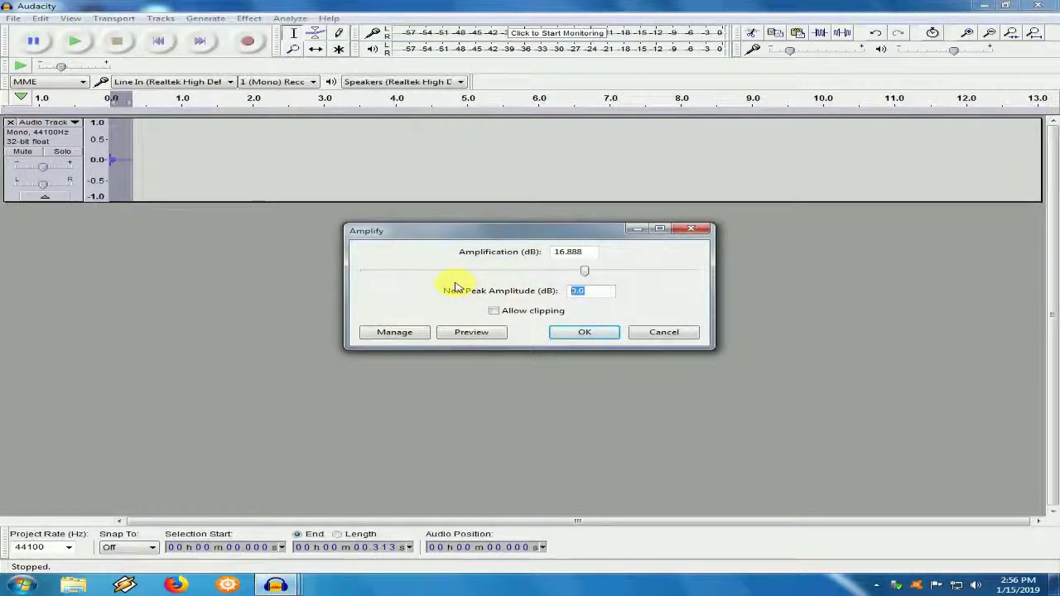
{"action": "type", "text": "-"}
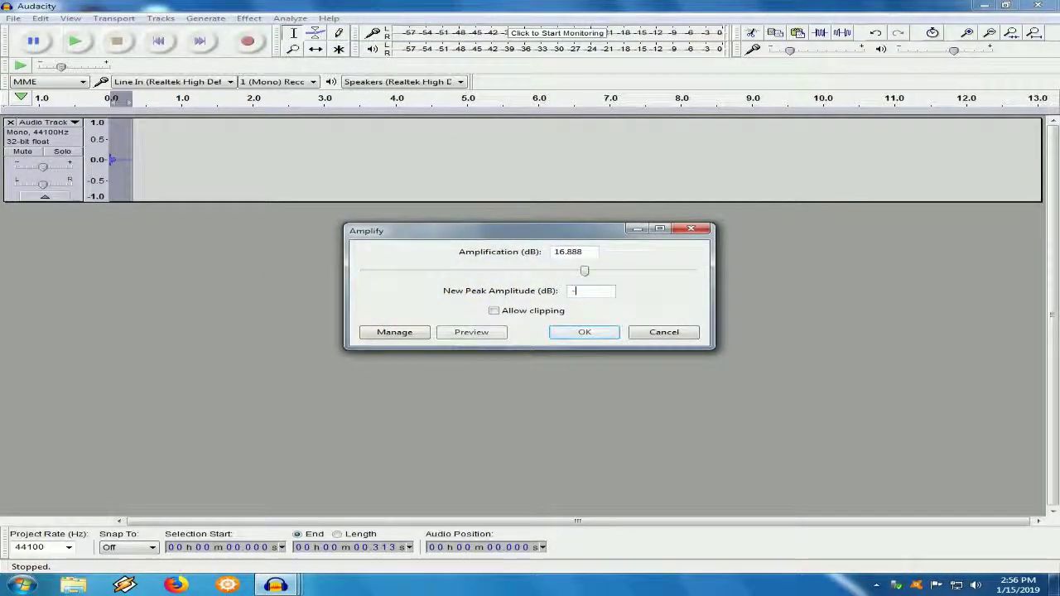
{"action": "type", "text": ".1"}
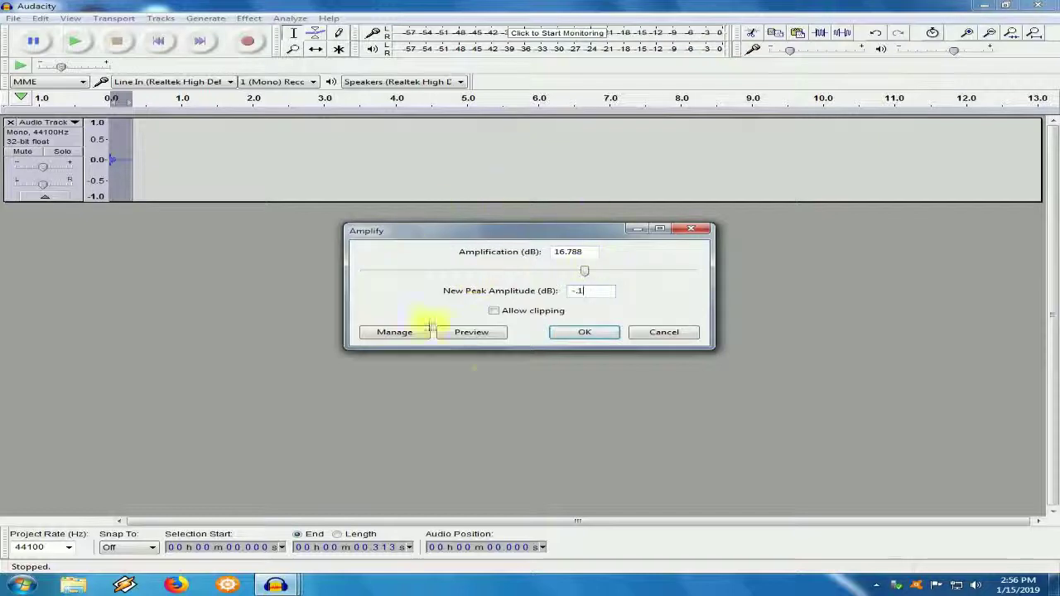
{"action": "left_click", "coordinate": [587, 331]}
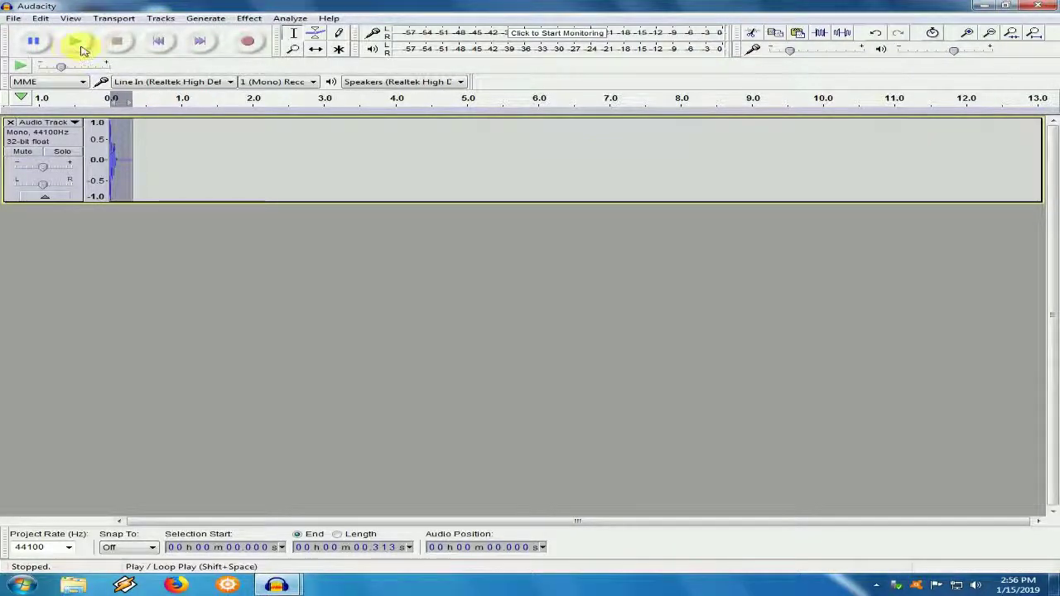
Play the amplified hit several times to check how it sounds.
{"action": "left_click", "coordinate": [77, 43]}
{"action": "left_click", "coordinate": [80, 48]}
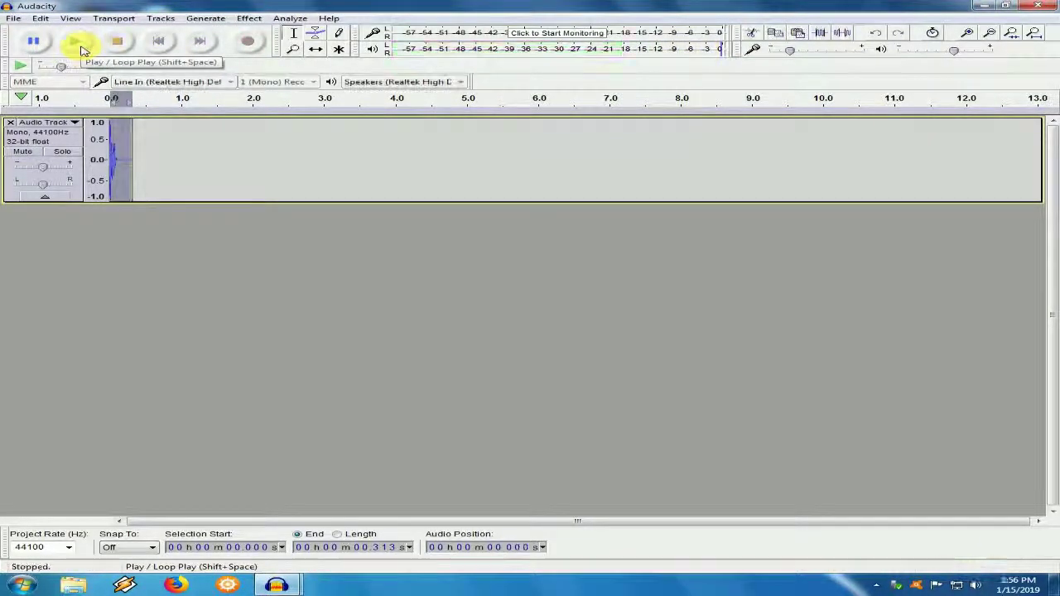
{"action": "left_click", "coordinate": [79, 48]}
{"action": "left_click", "coordinate": [78, 46]}
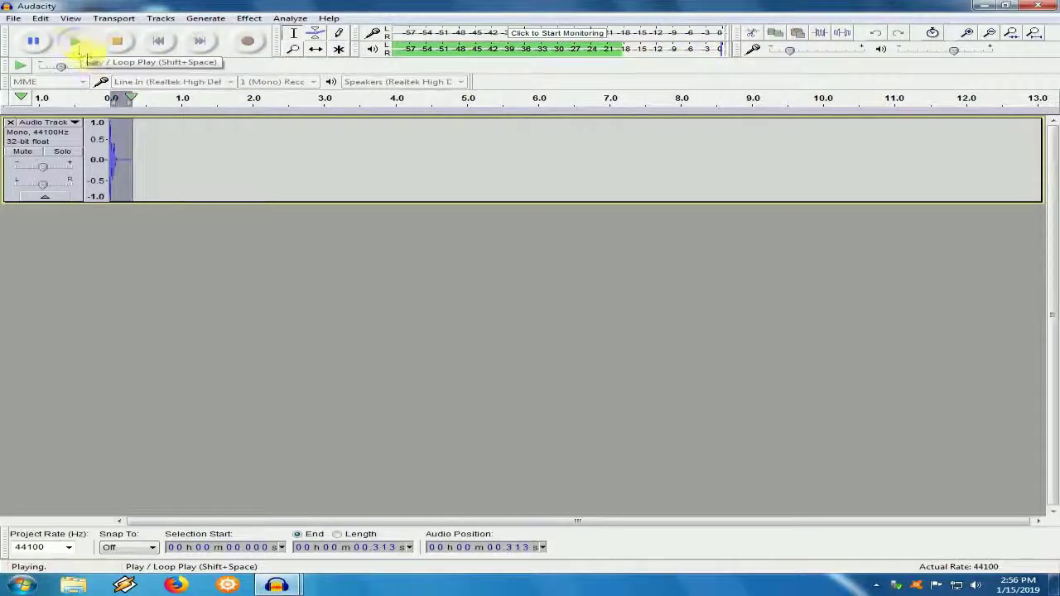
Fade out the hit's tail from about 0.186 to 0.313 seconds and play the hit from the start.
{"action": "left_click_drag", "start_coordinate": [132, 172], "coordinate": [124, 172]}
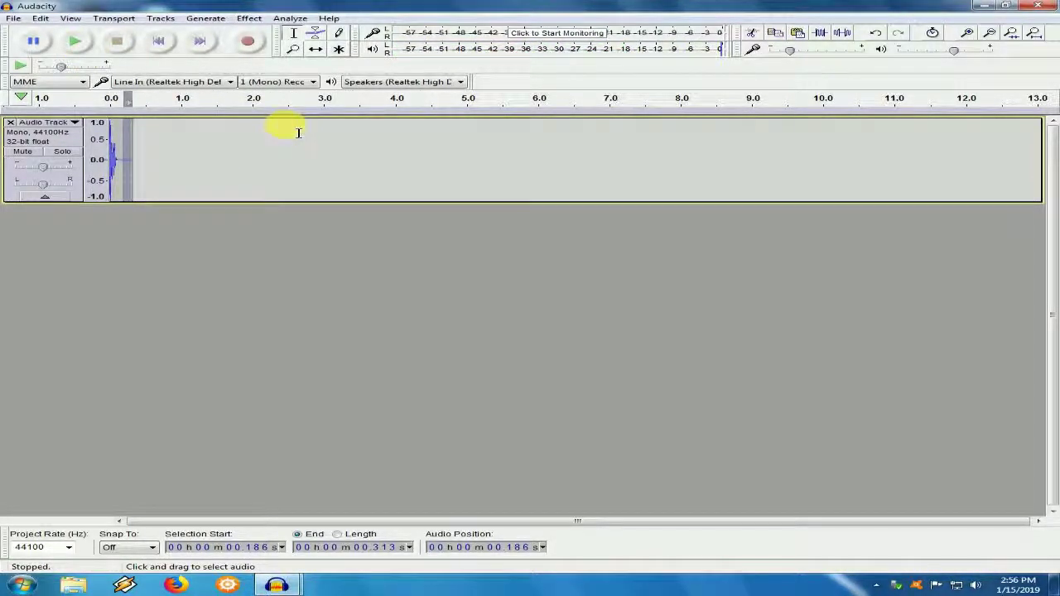
{"action": "left_click", "coordinate": [247, 18]}
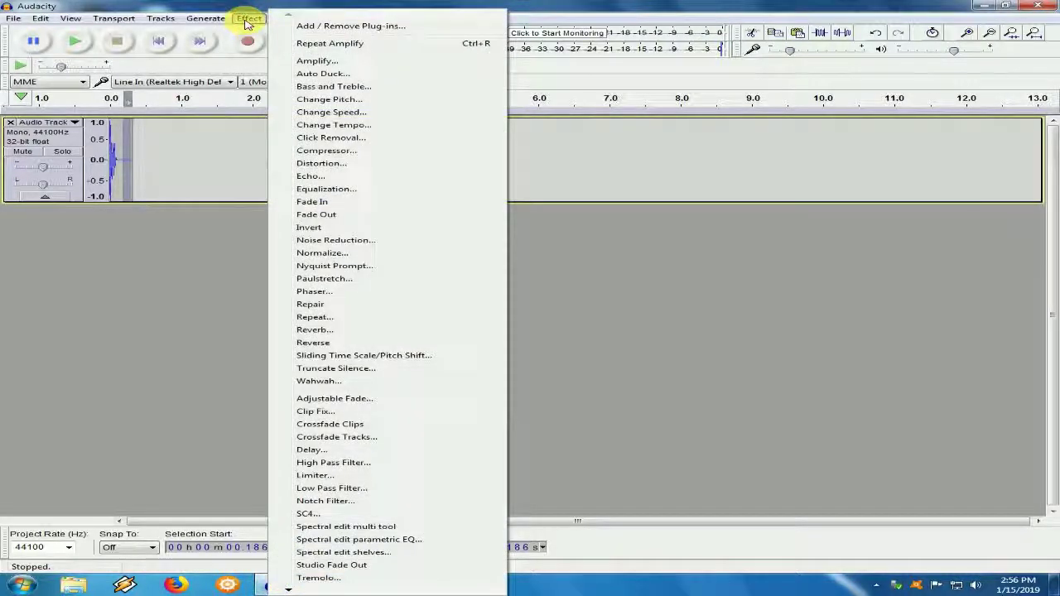
{"action": "left_click", "coordinate": [327, 214]}
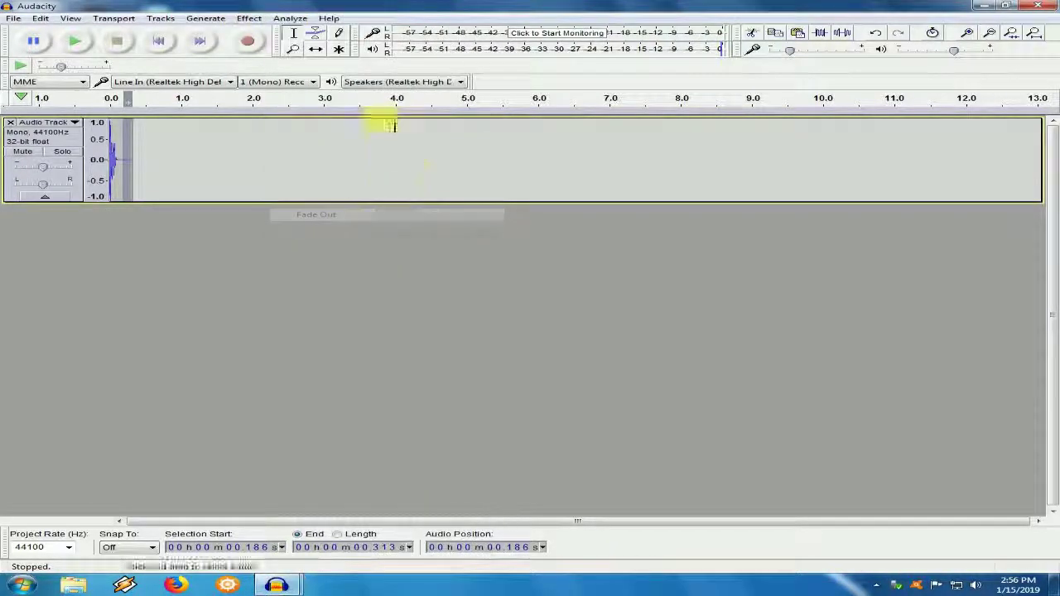
{"action": "left_click", "coordinate": [164, 45]}
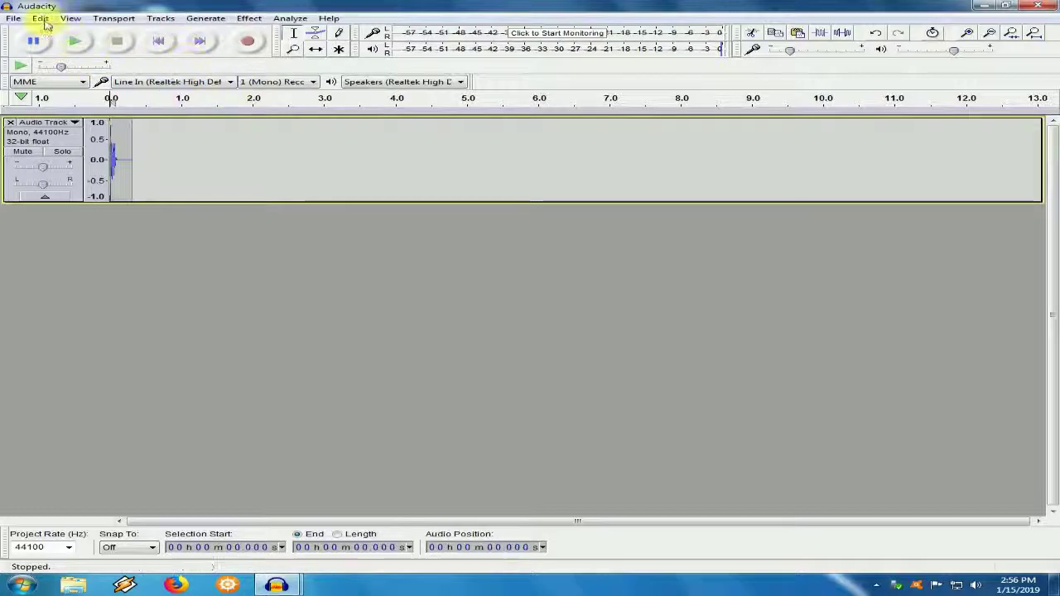
{"action": "left_click", "coordinate": [77, 43]}
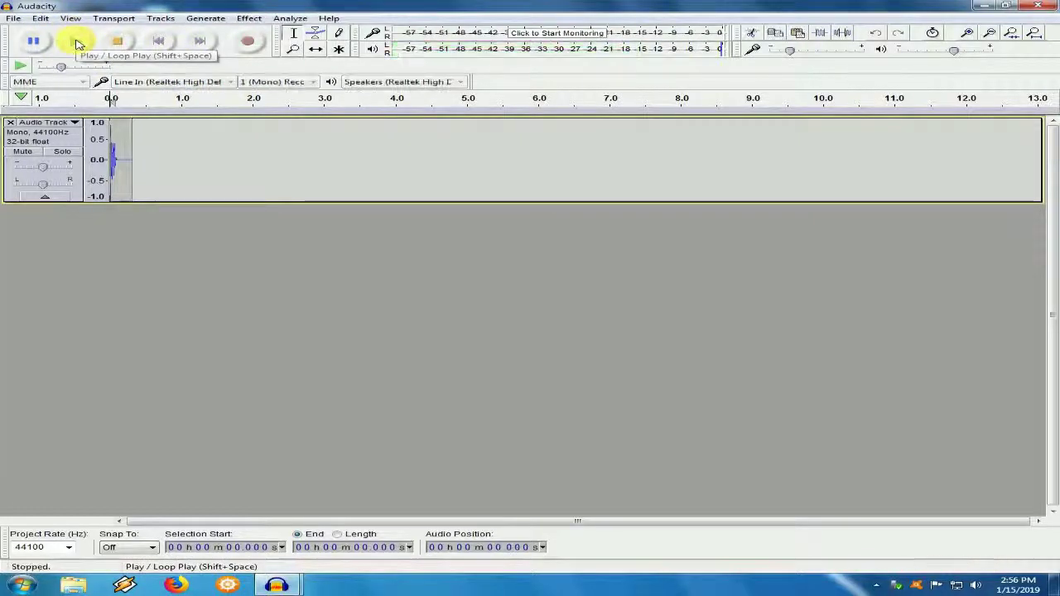
{"action": "left_click", "coordinate": [77, 41]}
Start an audio export and create and open a new folder named Discovery Keyboard Samples on the Storage (M:) drive.
{"action": "left_click", "coordinate": [14, 18]}
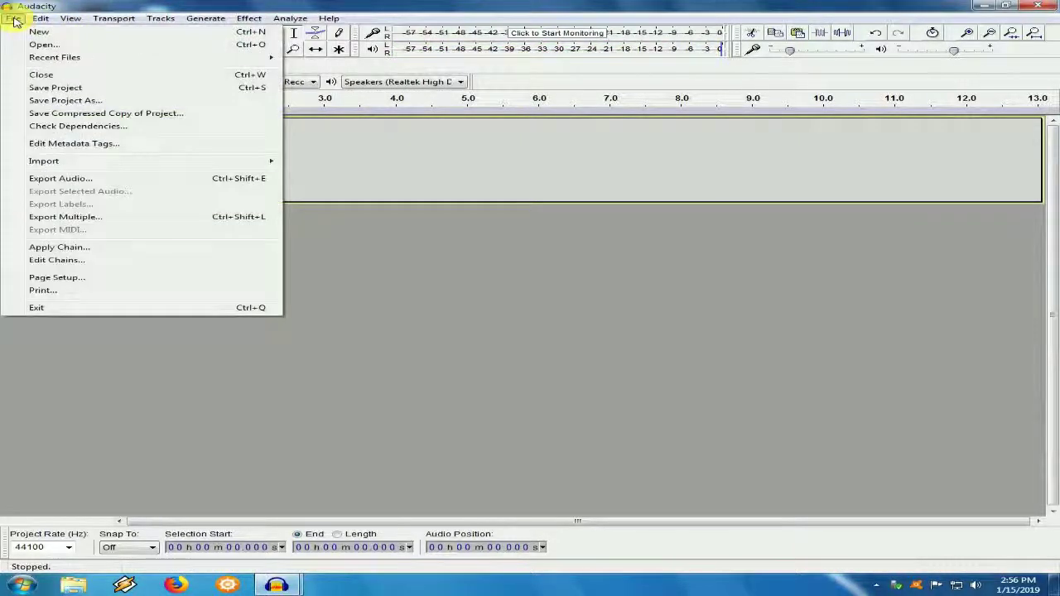
{"action": "left_click", "coordinate": [64, 179]}
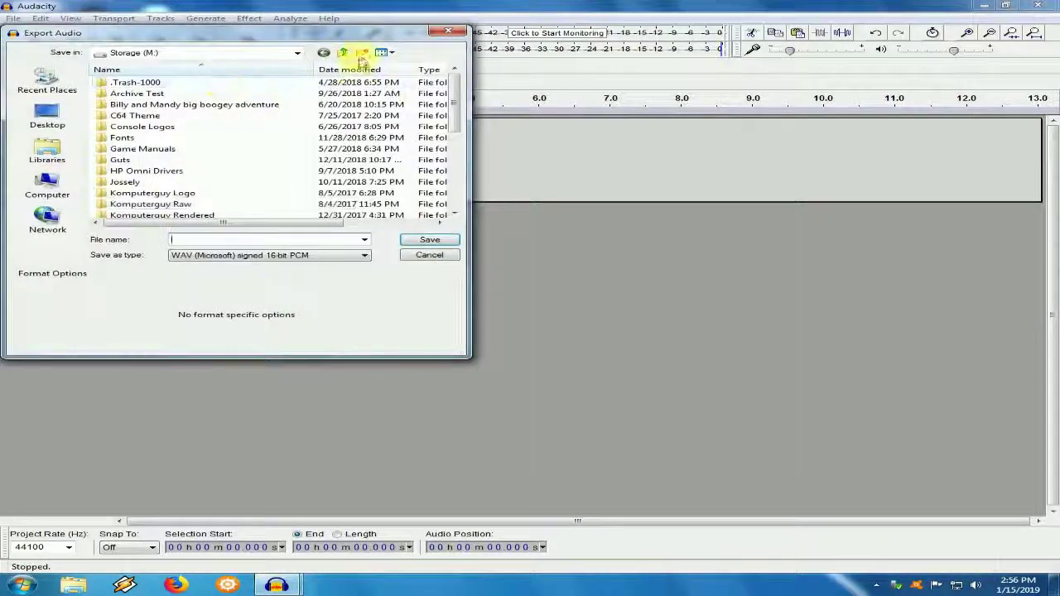
{"action": "left_click", "coordinate": [362, 53]}
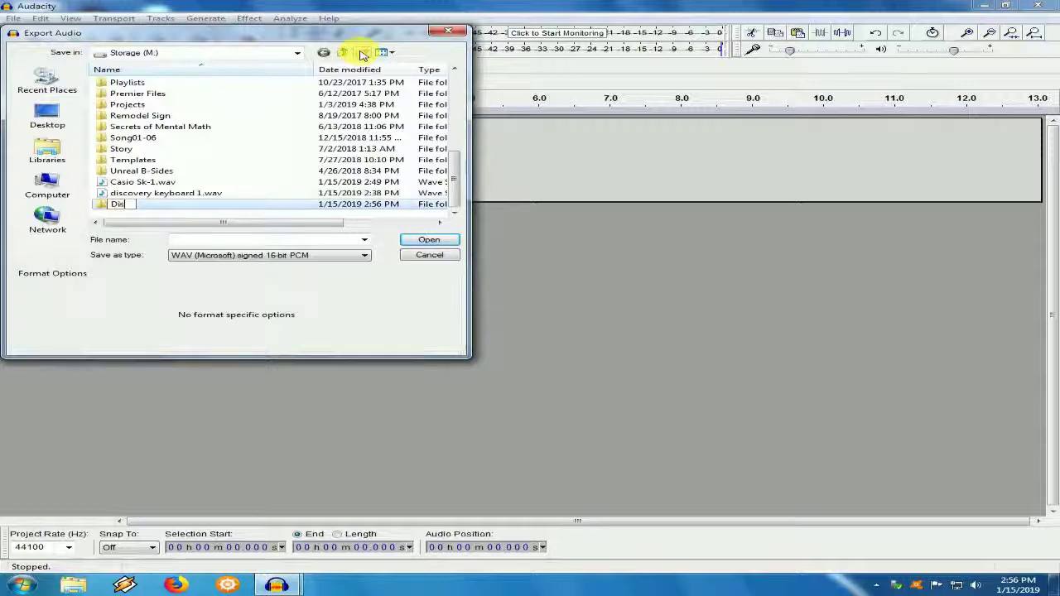
{"action": "type", "text": "Discoveryk"}
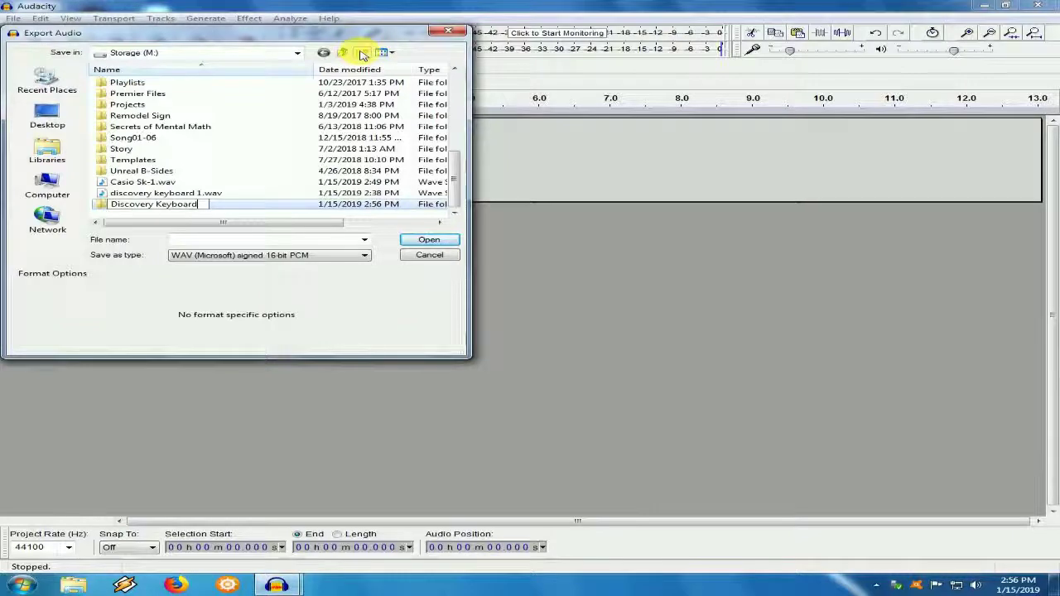
{"action": "type", "text": "eyboard Sample"}
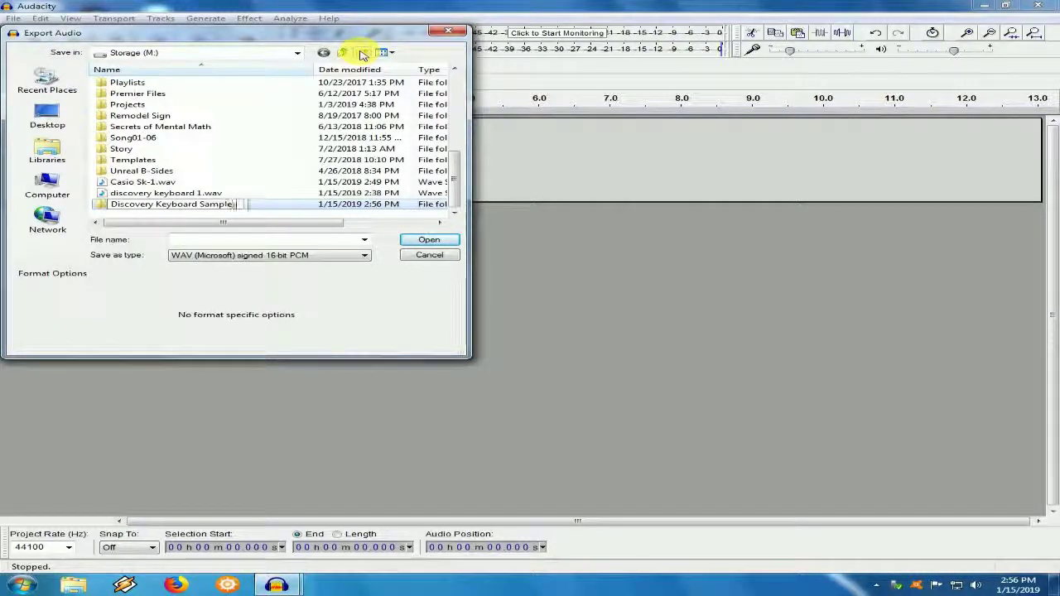
{"action": "type", "text": "s"}
{"action": "key", "text": "Return"}
{"action": "key", "text": "Return"}
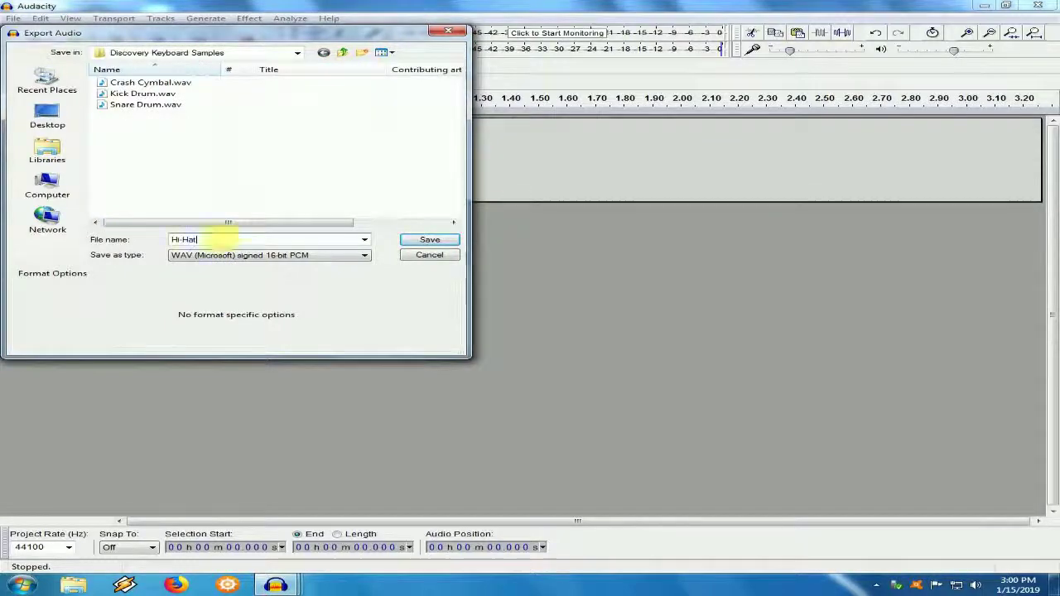
Export the sample as Hi-Hat in 16-bit PCM WAV format to the Discovery Keyboard Samples folder with empty metadata tags.
{"action": "left_click", "coordinate": [406, 239]}
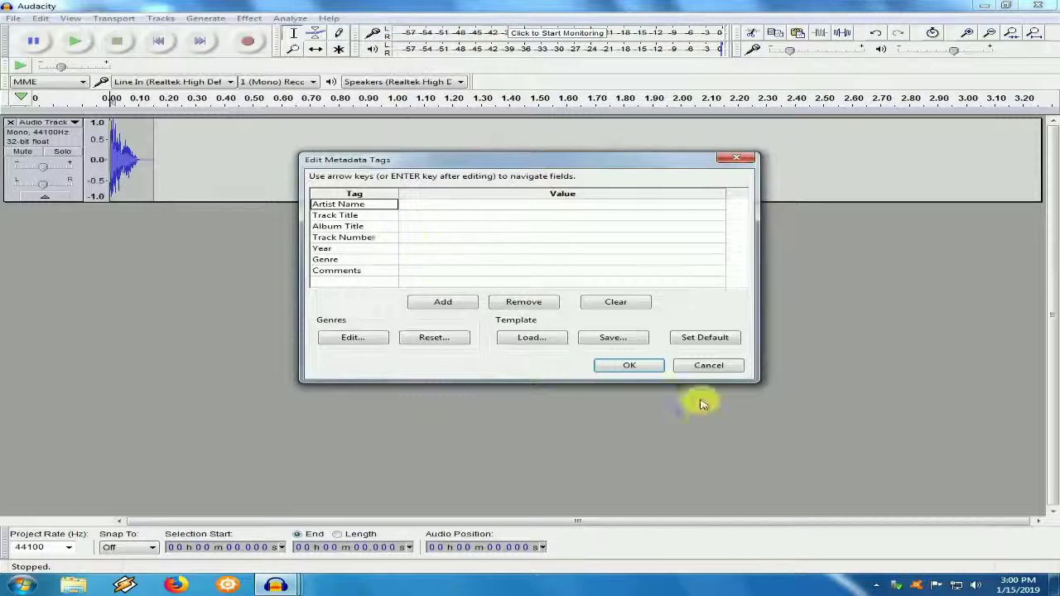
{"action": "left_click", "coordinate": [636, 368]}
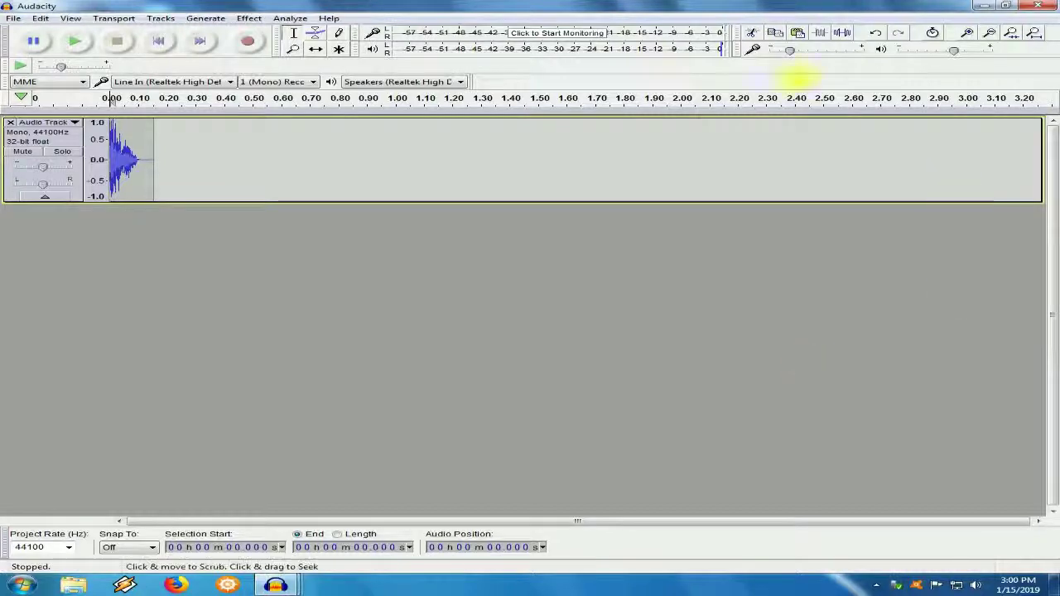
Close all the open projects without saving them.
{"action": "left_click", "coordinate": [1039, 5]}
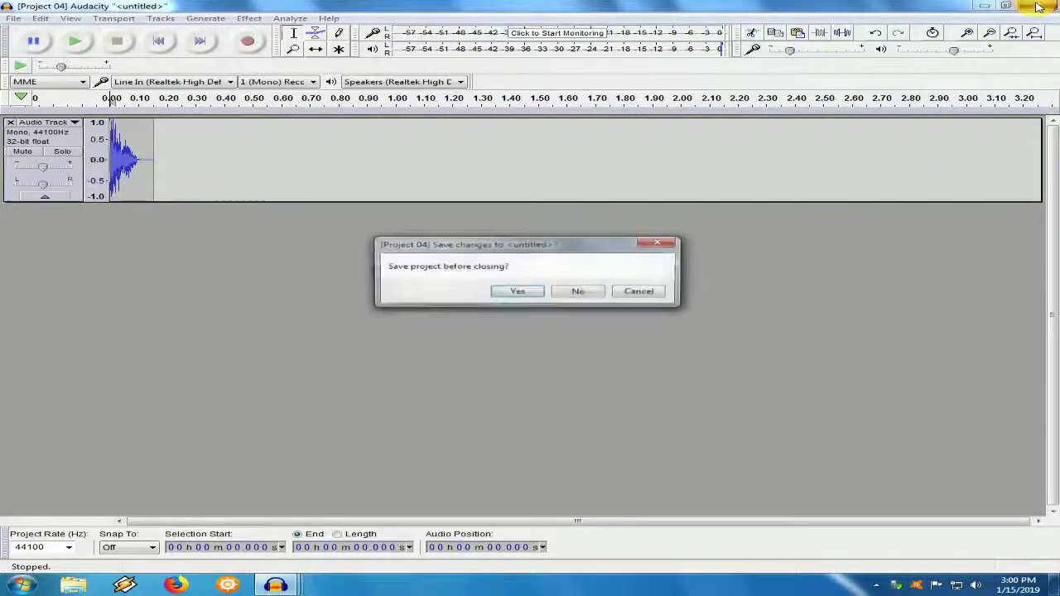
{"action": "left_click", "coordinate": [579, 294]}
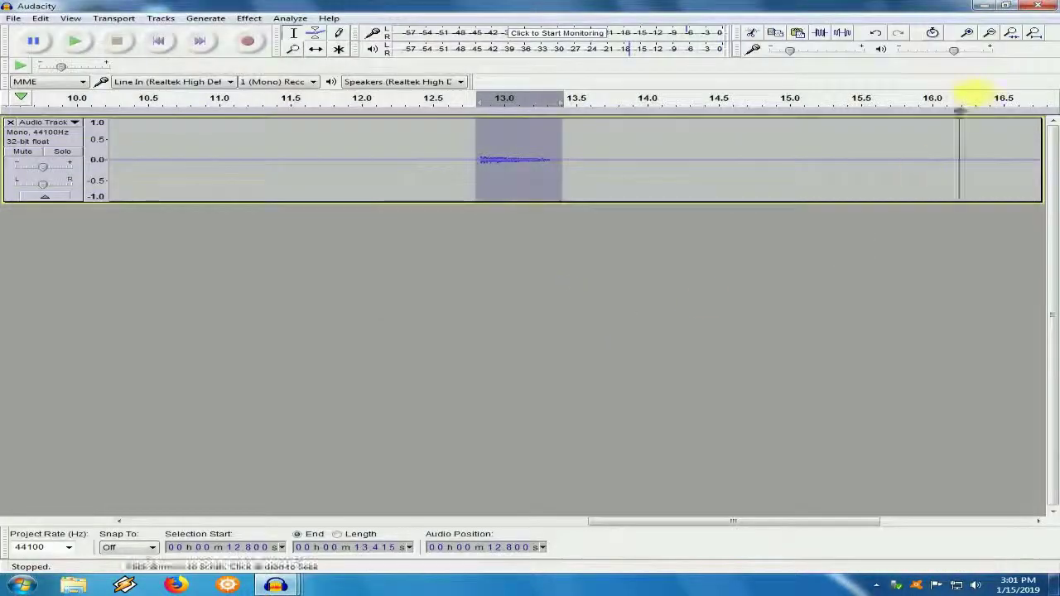
{"action": "left_click", "coordinate": [1039, 6]}
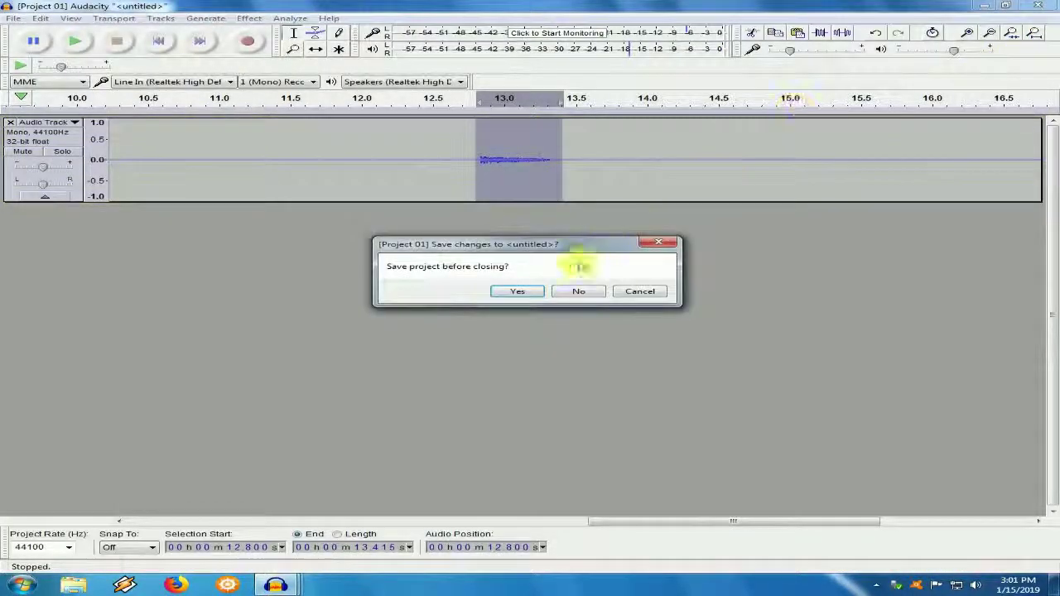
{"action": "left_click", "coordinate": [579, 292]}
{"action": "left_click", "coordinate": [1039, 6]}
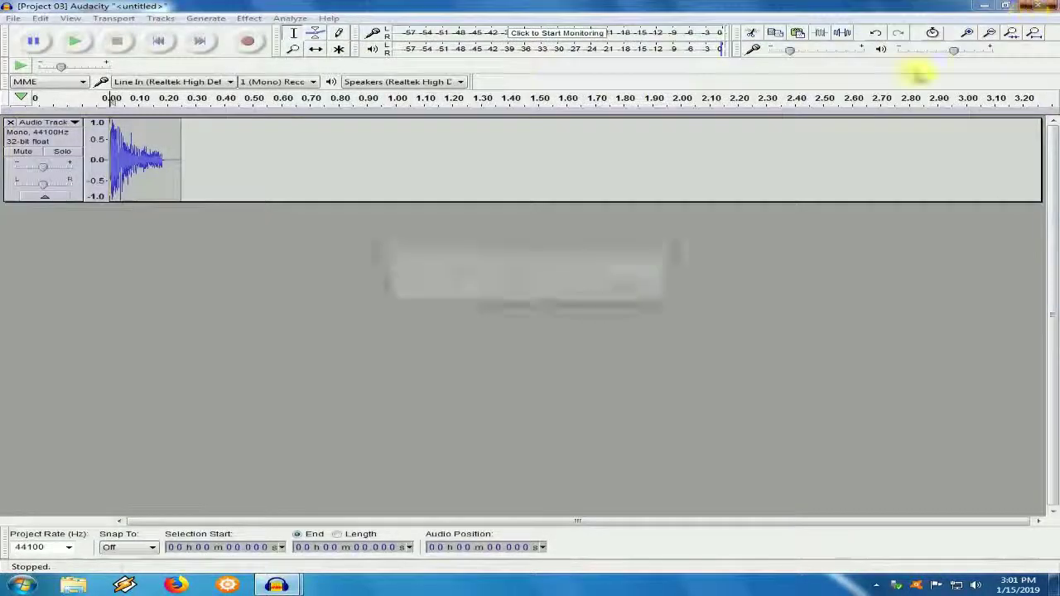
{"action": "left_click", "coordinate": [585, 293]}
{"action": "left_click", "coordinate": [1038, 5]}
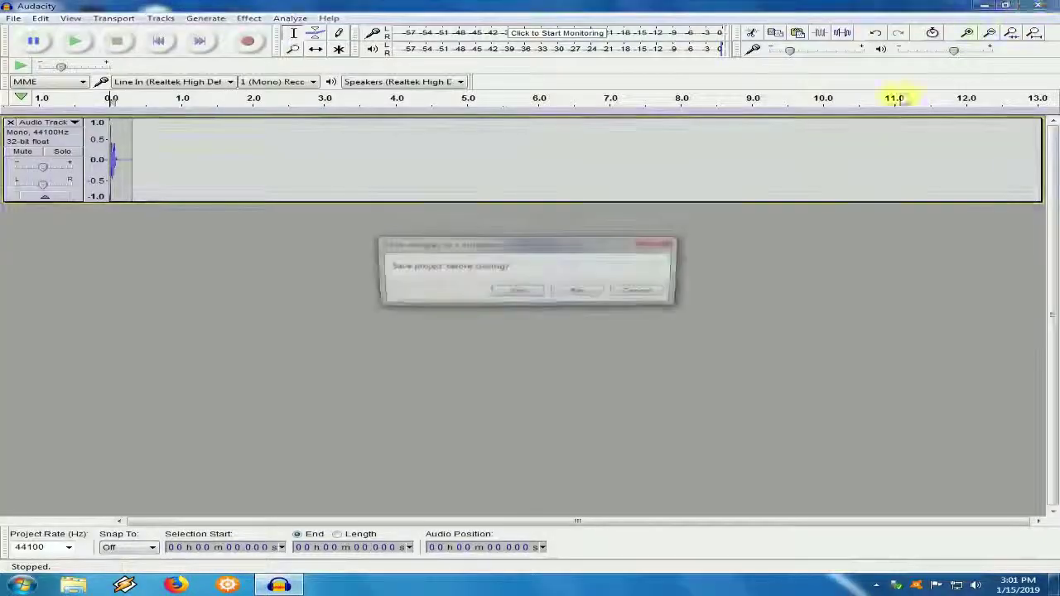
{"action": "left_click", "coordinate": [578, 293]}
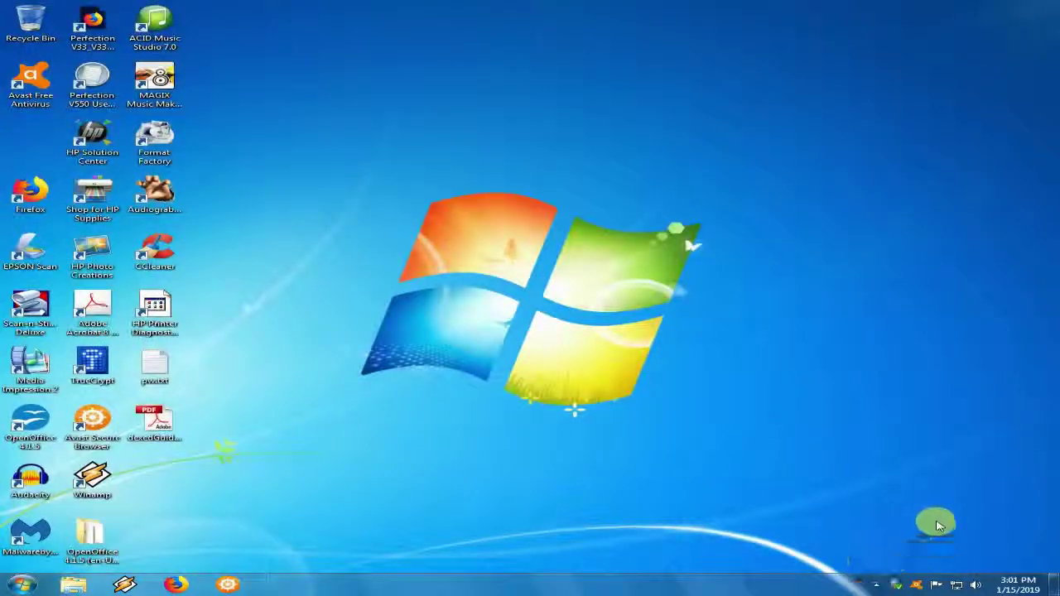